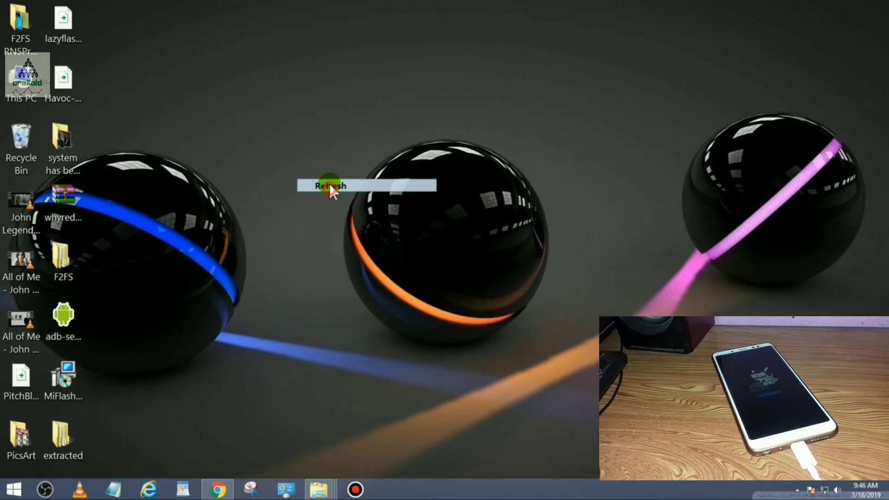
- Refresh the desktop and open This PC > Local Disk (C:) > adb
right_click(329, 182)
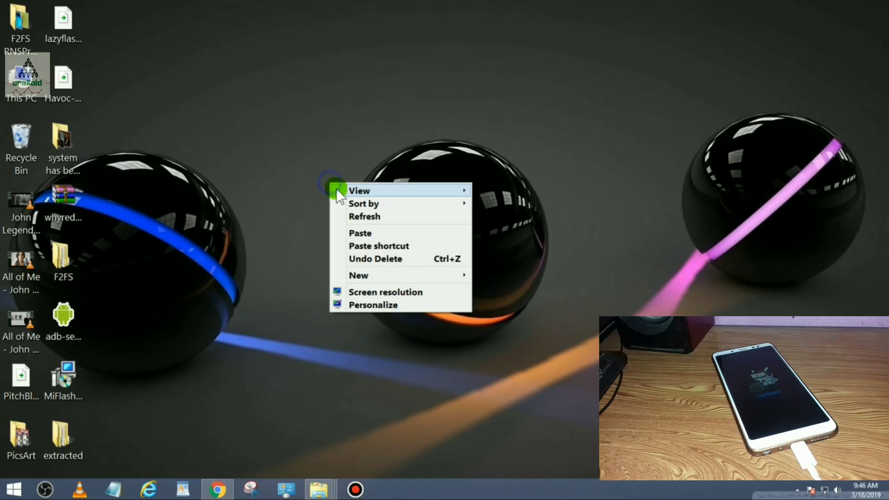
click(343, 215)
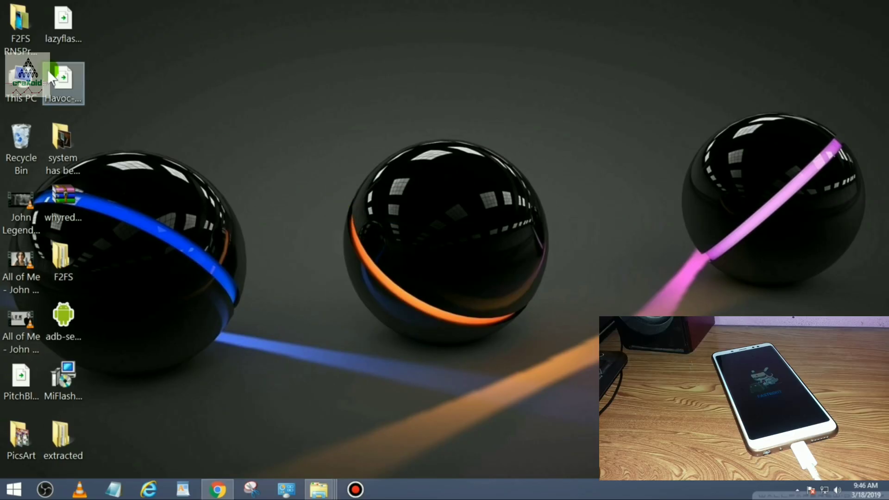
click(23, 88)
double_click(24, 88)
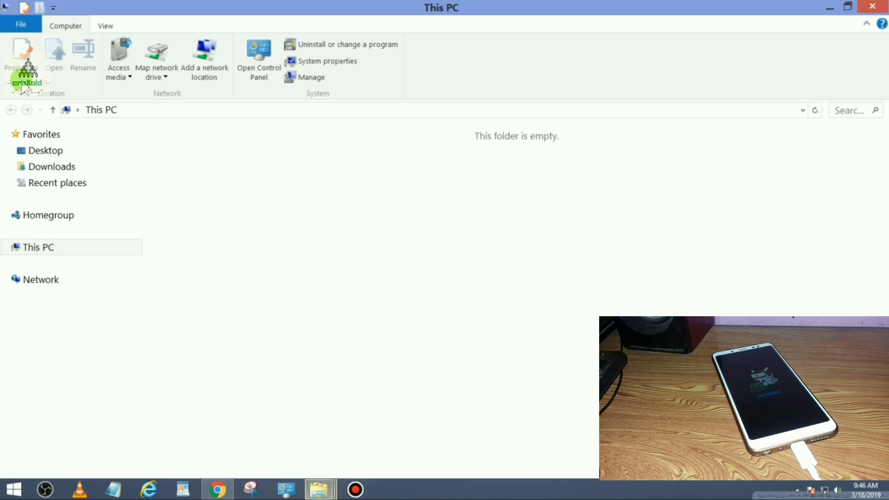
double_click(210, 244)
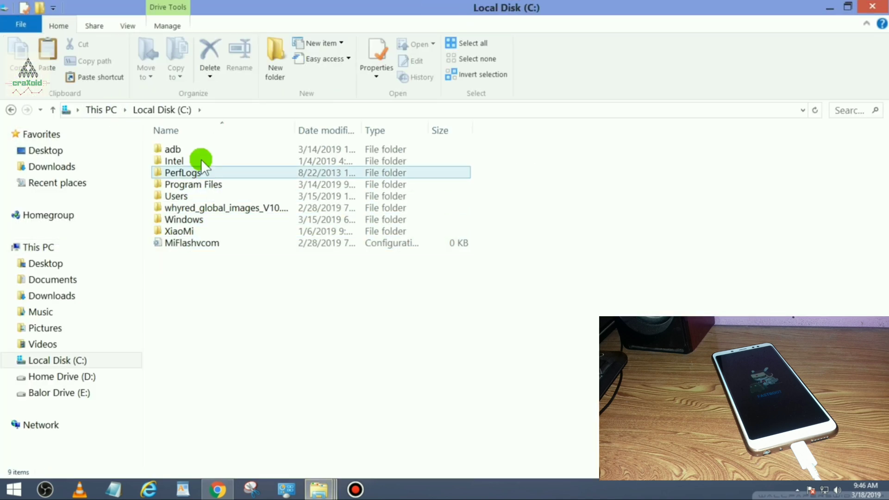
double_click(202, 149)
- Launch a Command Prompt in C:\adb from the address bar with cmd, then minimize Explorer
click(278, 110)
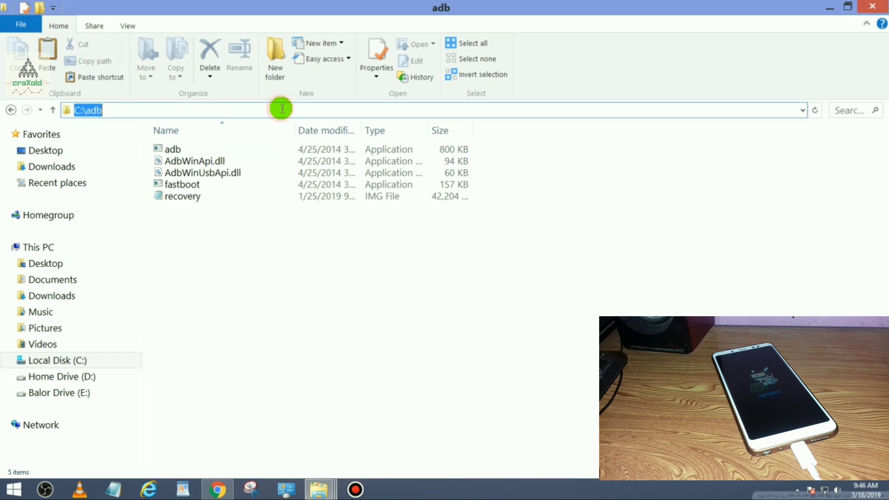
text(cmd)
key(Return)
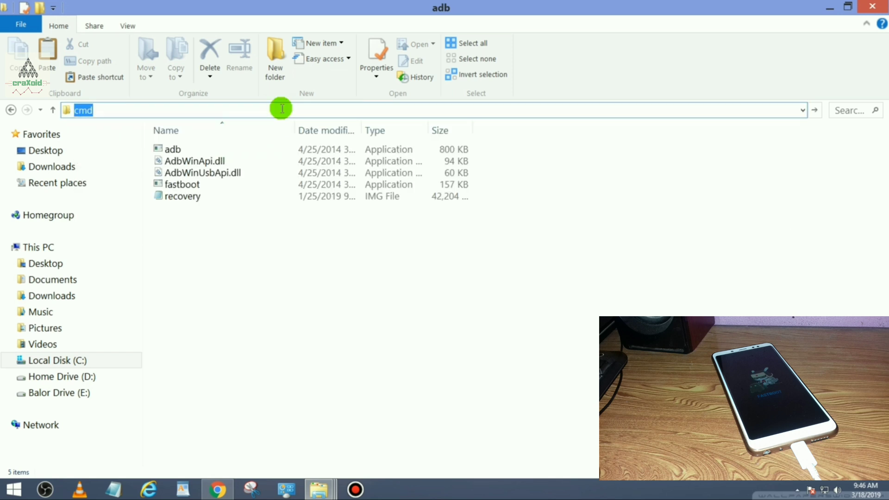
click(829, 8)
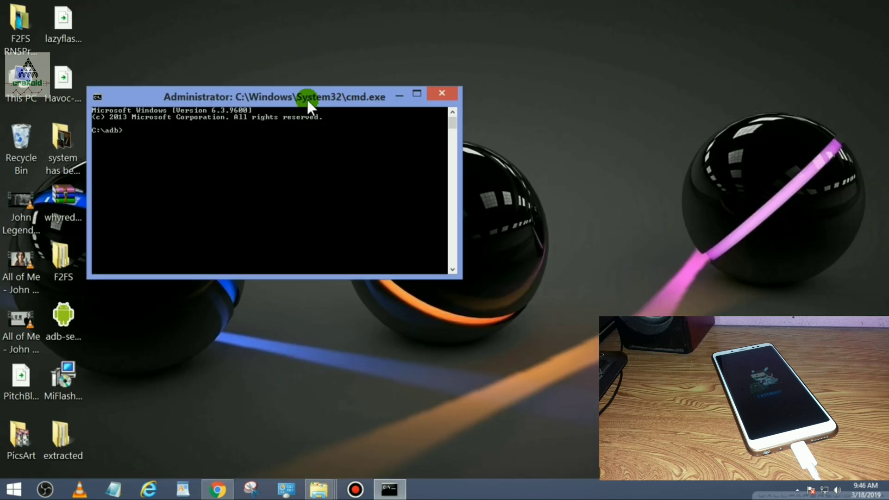
- Center the cmd window, run 'fastboot devices' to confirm the phone, then run 'fastboot oem lock'
drag(308, 97, 440, 95)
text(fastbo)
text(ot dev)
text(icea)
key(BackSpace)
text(s)
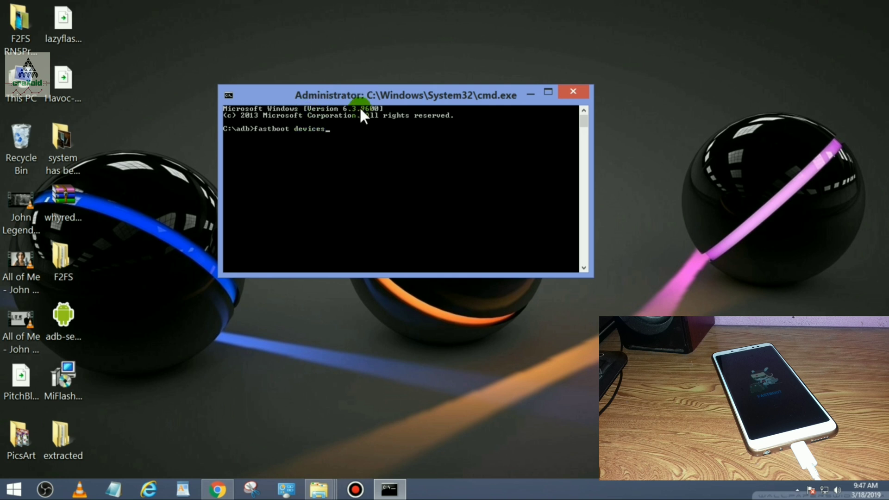
key(Return)
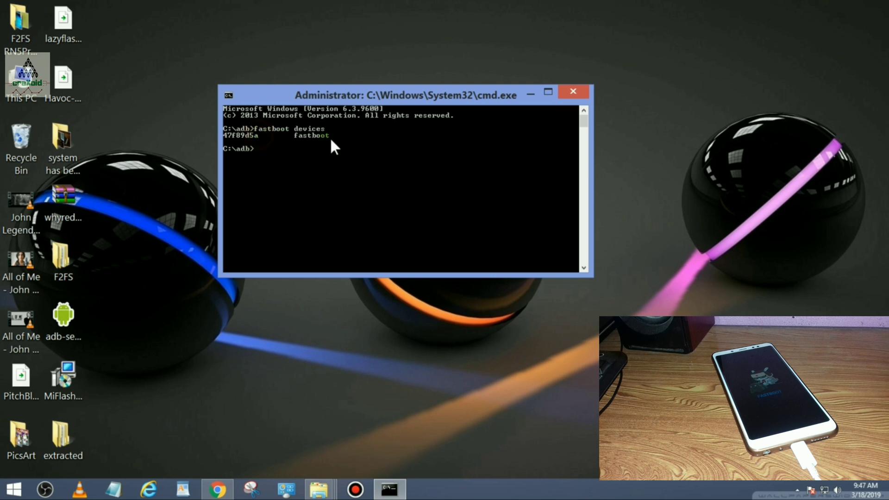
text(fastboot oem lock)
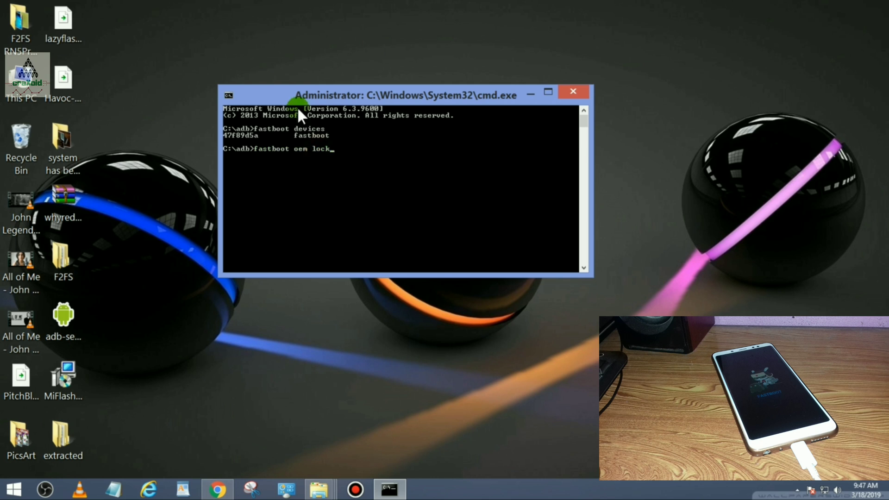
key(Return)
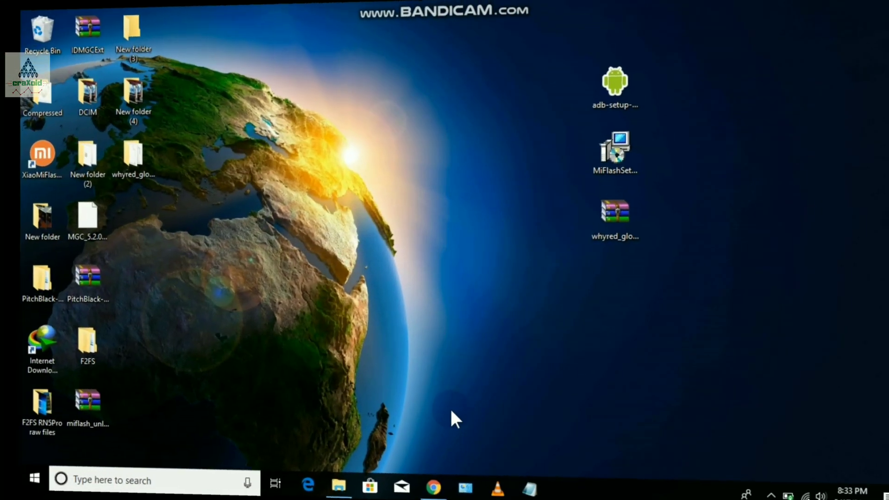
drag(547, 64, 650, 278)
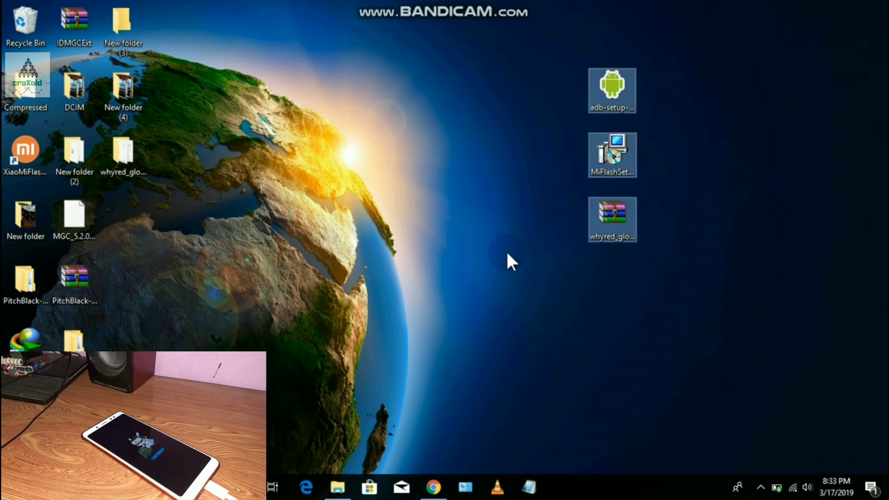
click(507, 253)
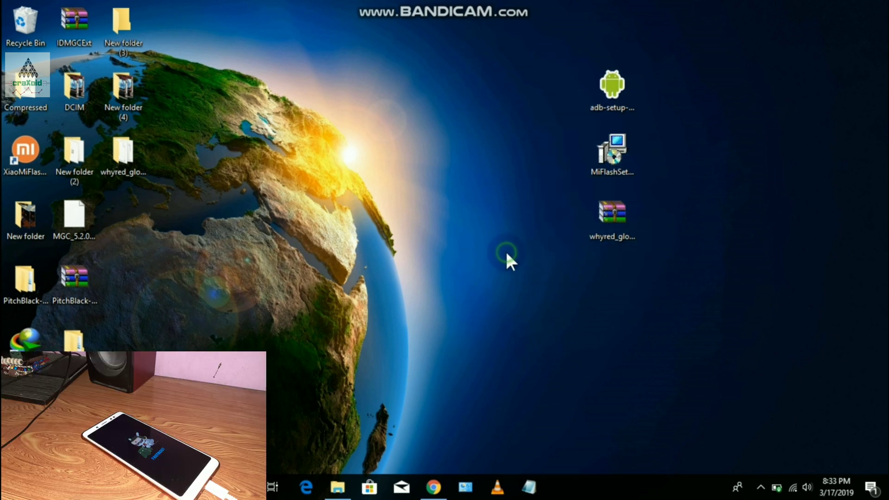
click(601, 95)
click(606, 166)
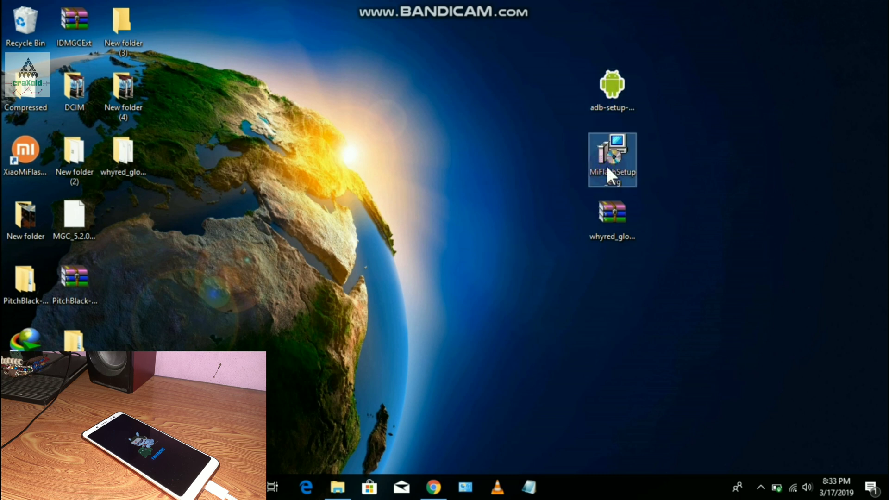
click(612, 225)
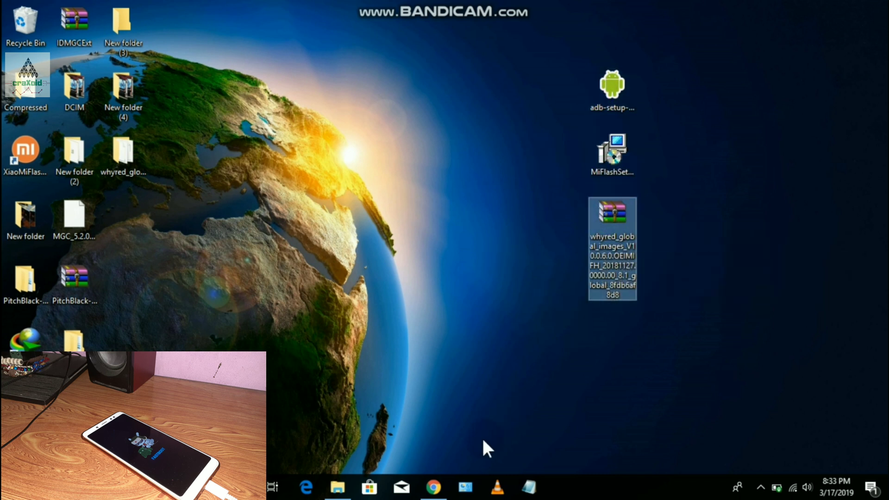
click(517, 362)
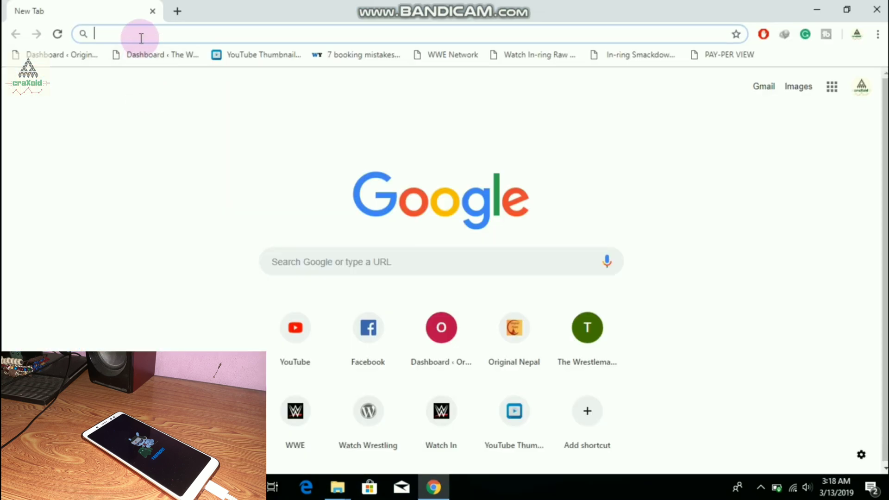
- Search Google for 'fastboot rom' and open the MIUI forum Fastboot Update guide
text(fastboot rom)
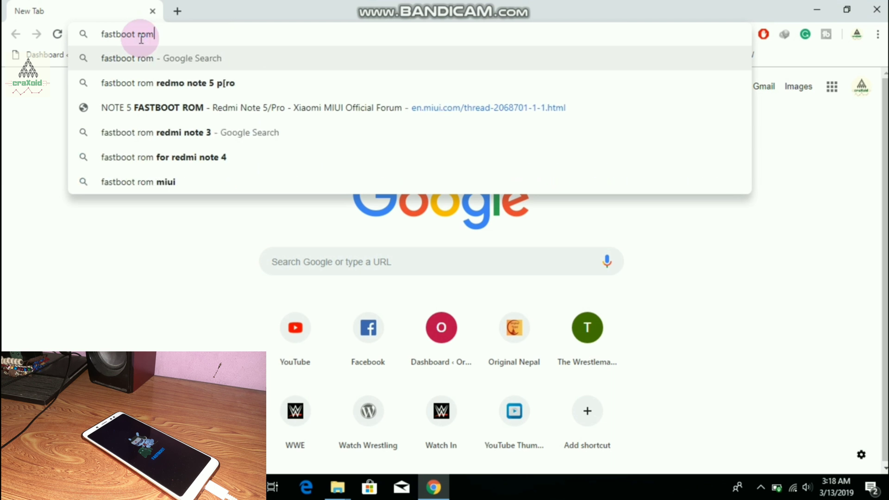
key(Return)
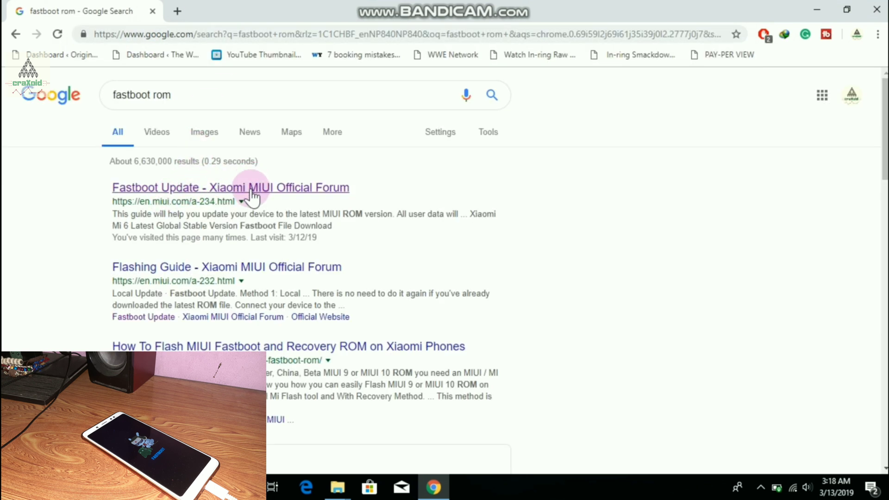
click(251, 189)
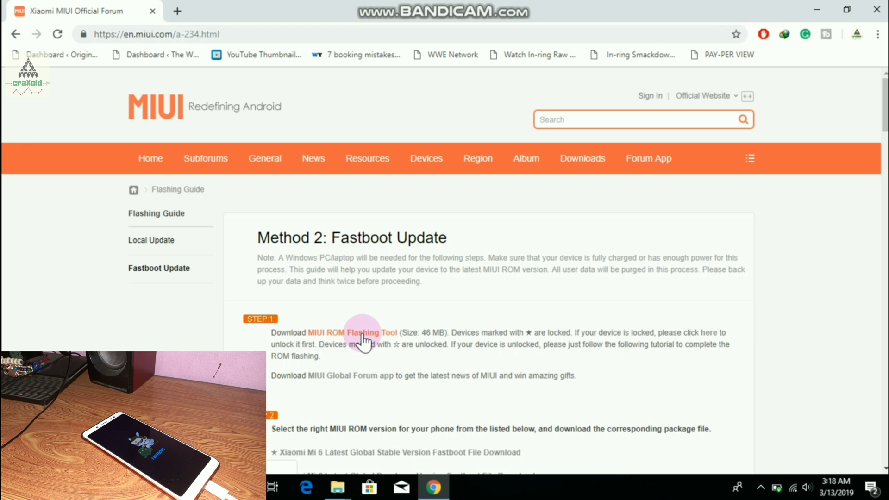
- Download the Redmi Note 5 Pro Latest Global Stable fastboot ROM with IDM, dismissing the error popups
scroll(338, 361, down, 1)
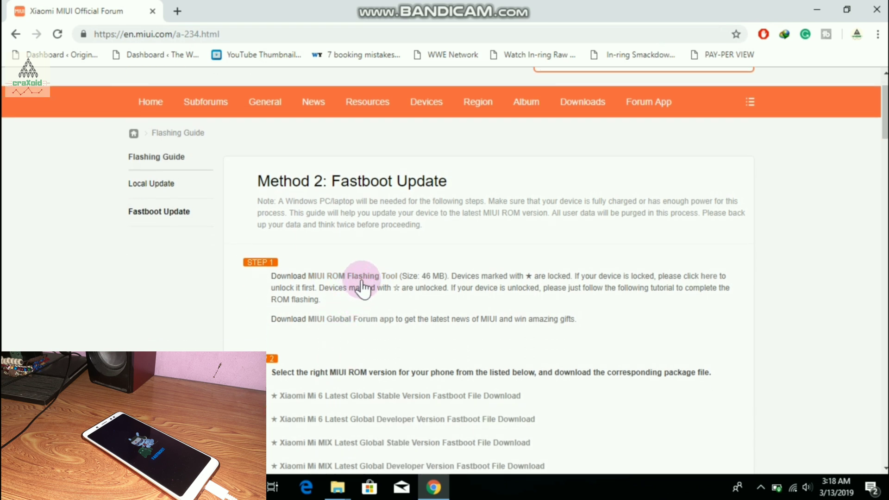
scroll(361, 301, down, 3)
scroll(363, 311, down, 5)
scroll(363, 311, down, 8)
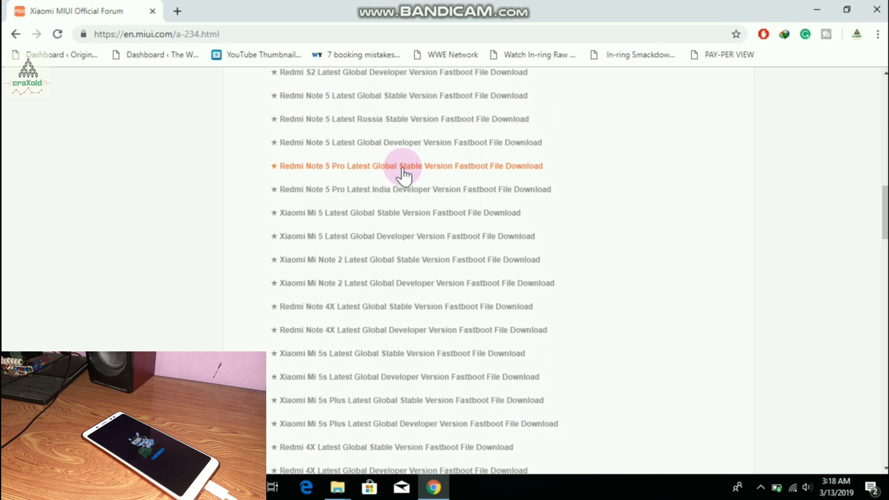
right_click(457, 167)
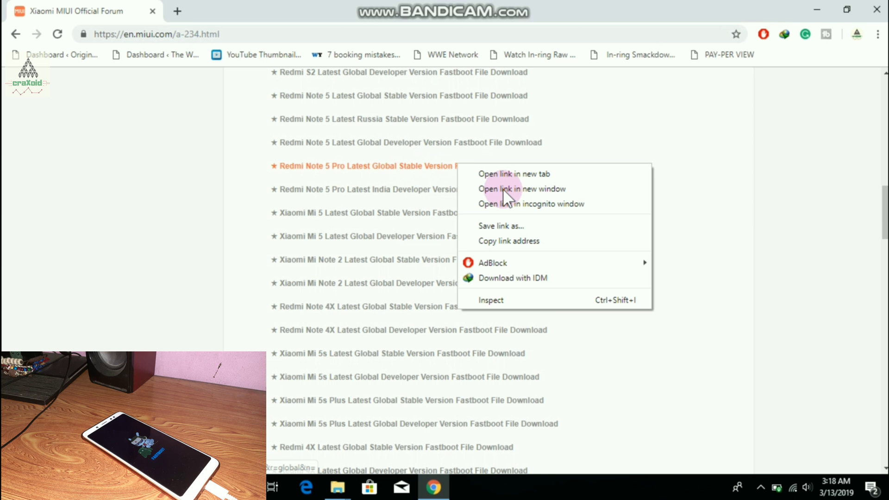
click(494, 275)
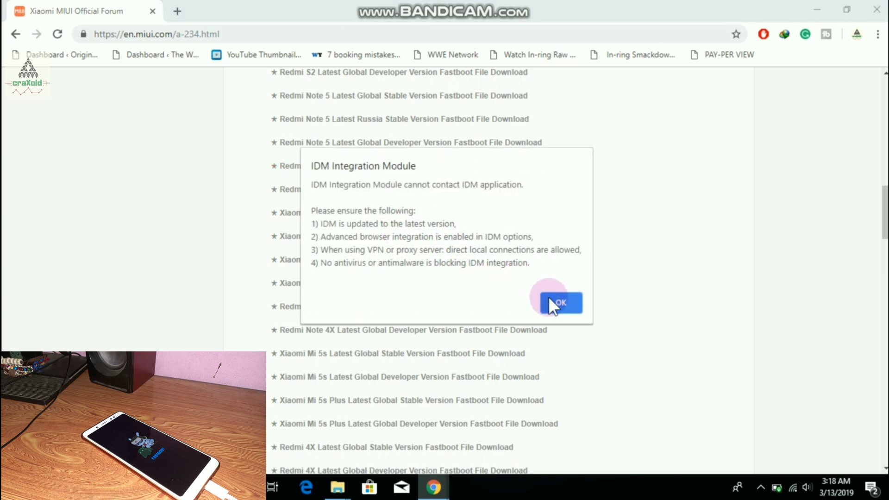
click(556, 303)
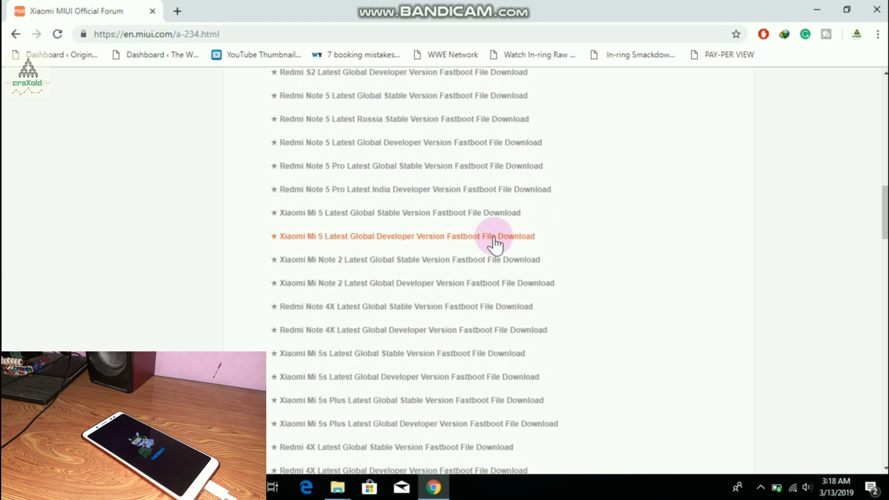
click(640, 293)
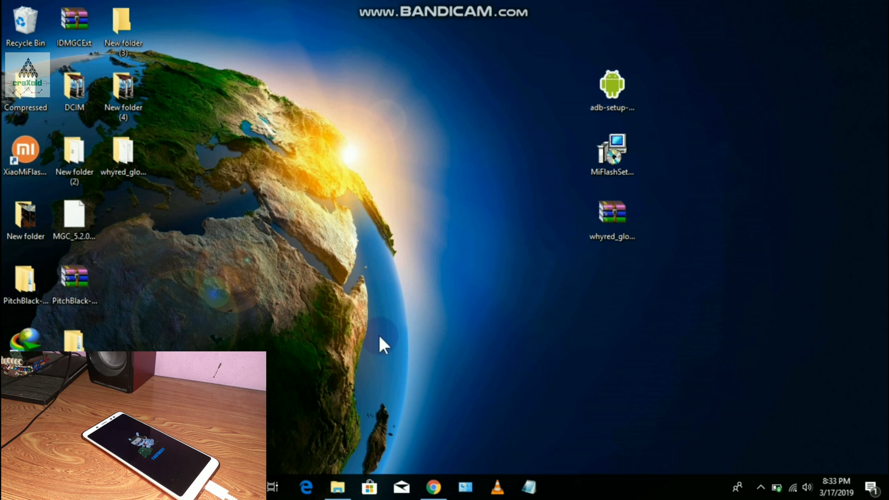
- Answer Y to install ADB, Fastboot system-wide and drivers, then complete the driver wizard
text(y)
key(Return)
text(y)
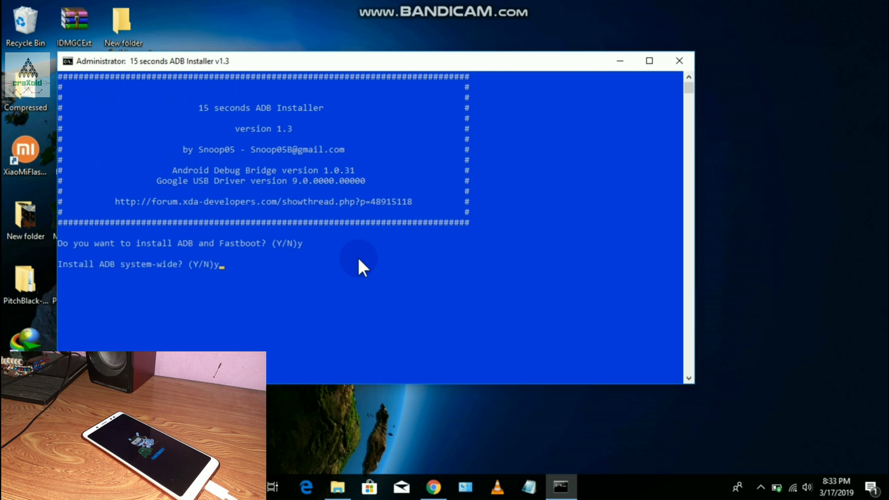
key(Return)
text(y)
key(Return)
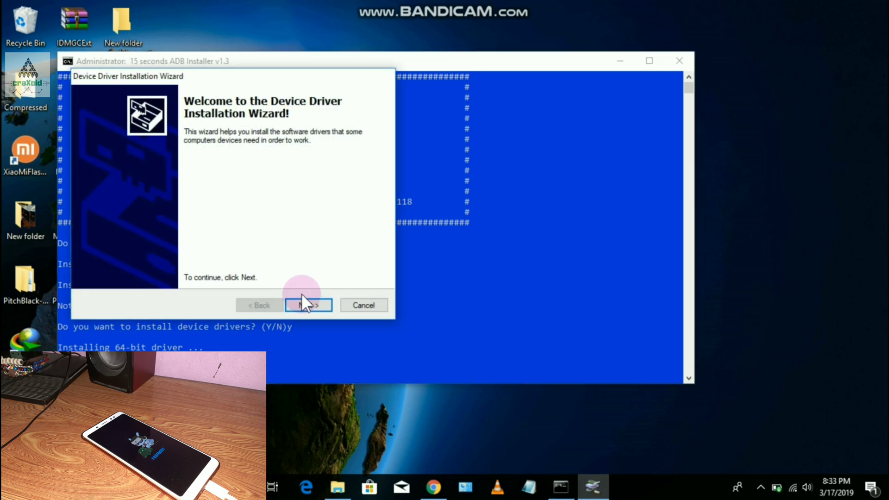
click(304, 307)
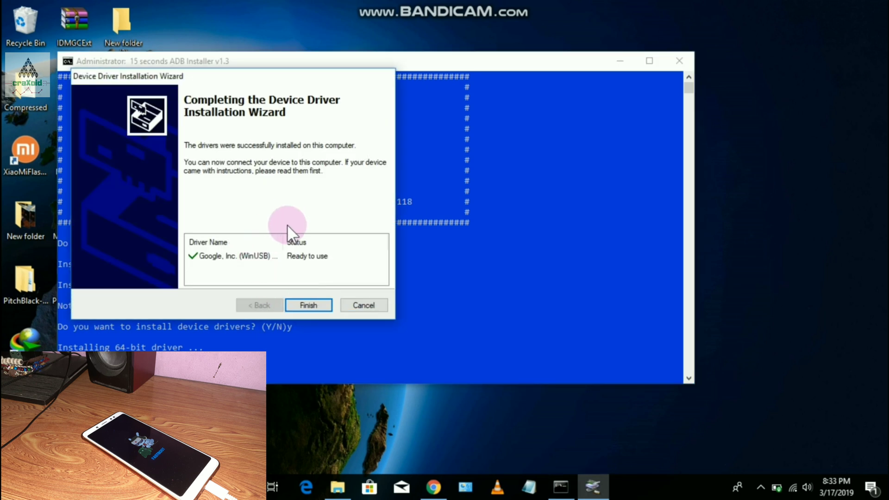
click(308, 306)
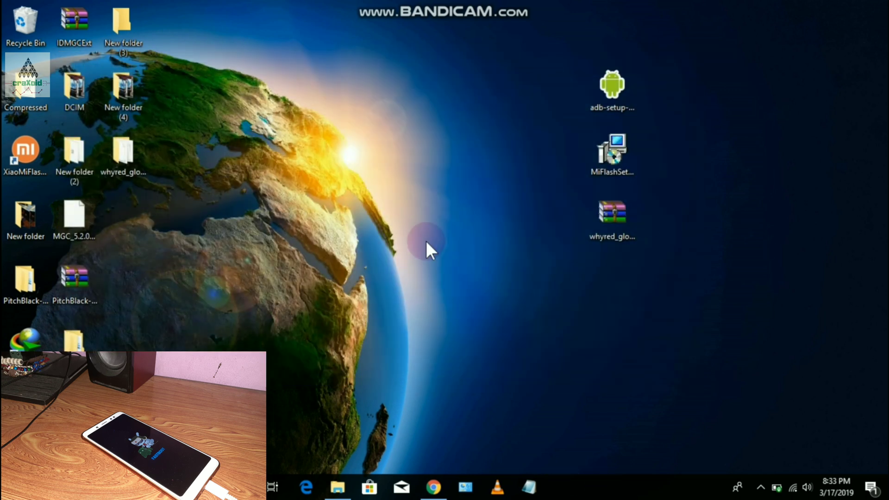
- Run MiFlashSetup to install XiaoMiFlash, close the finished installer, and refresh the desktop
right_click(425, 243)
click(433, 269)
double_click(614, 155)
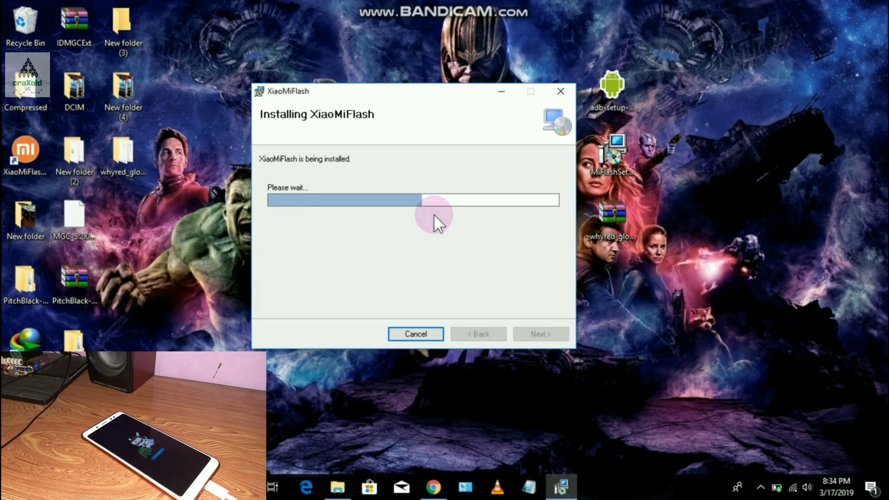
click(540, 333)
right_click(358, 249)
click(399, 292)
click(34, 157)
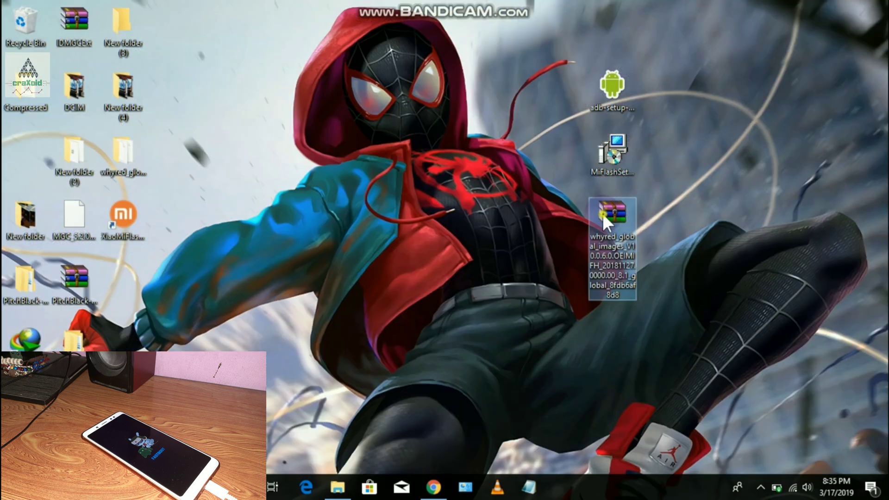
- Extract the whyred global images archive with WinRAR and place the extracted folder below it
right_click(602, 205)
click(602, 240)
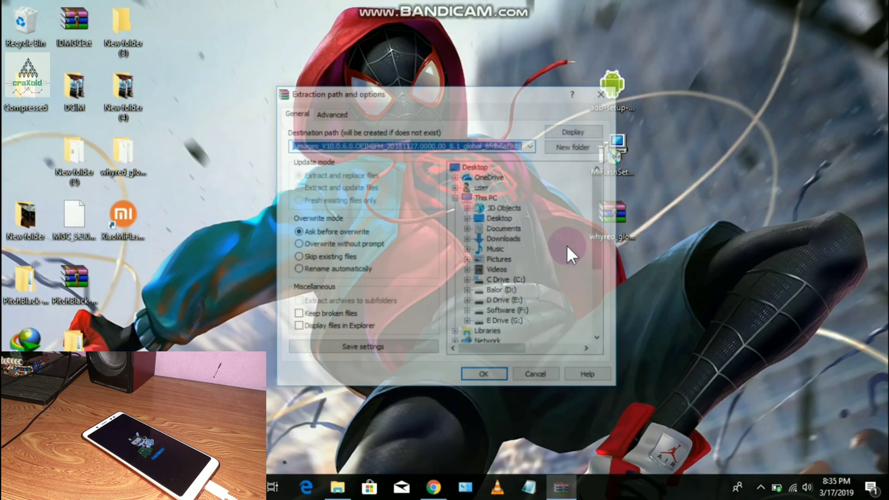
click(492, 376)
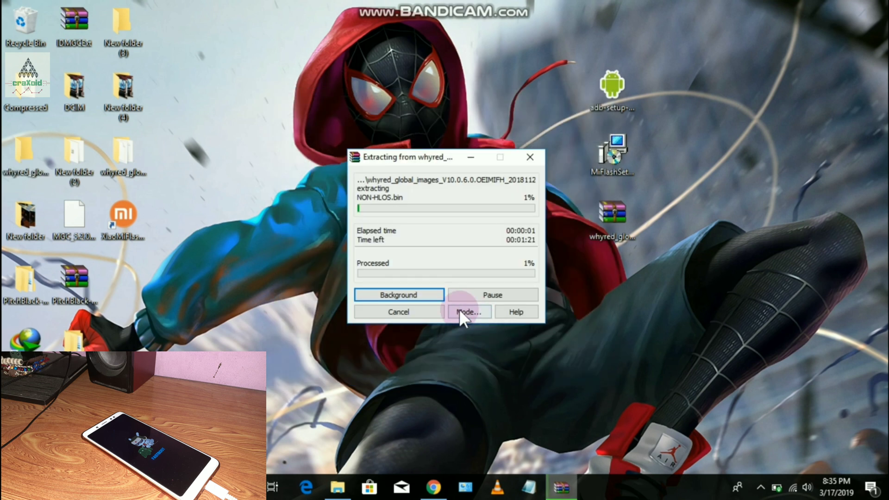
click(532, 157)
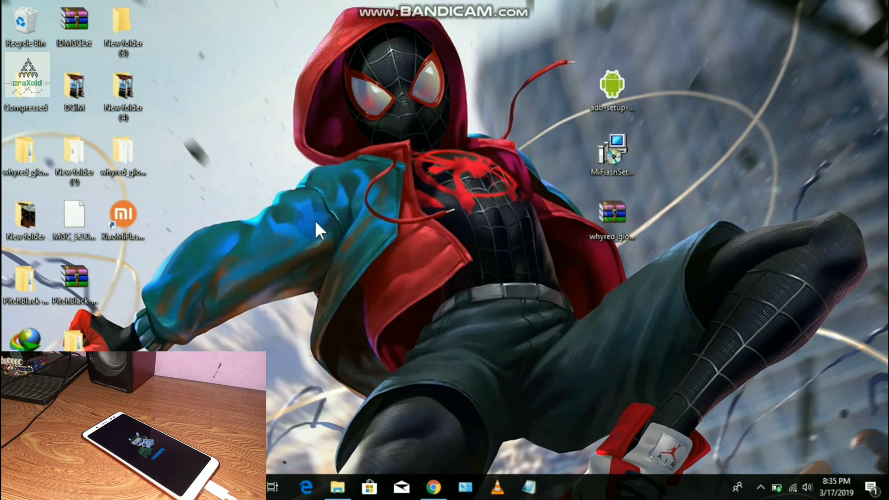
drag(121, 151, 599, 265)
right_click(372, 217)
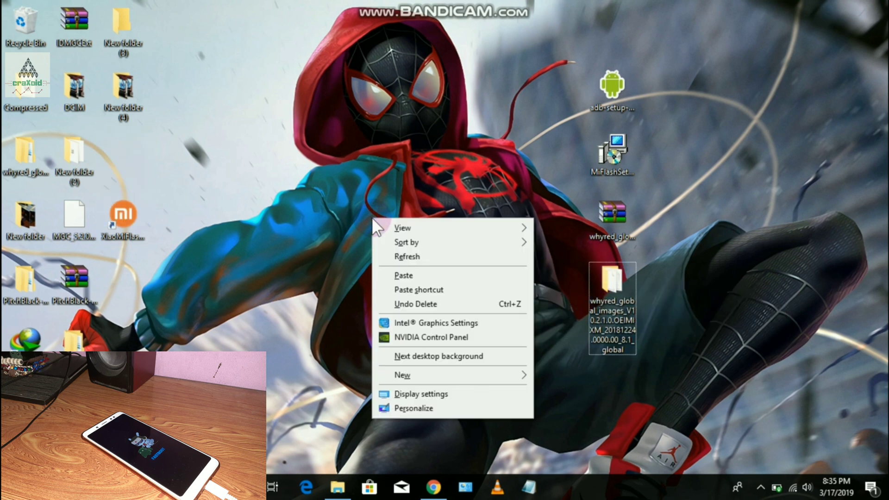
click(407, 256)
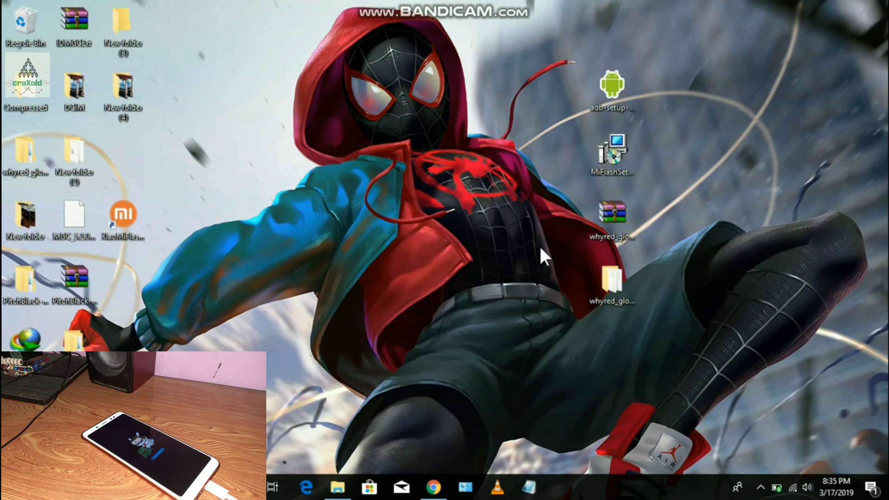
- Copy the full path of the whyred_global_images_V10.2.1.0 folder from its address bar, then close it
double_click(600, 279)
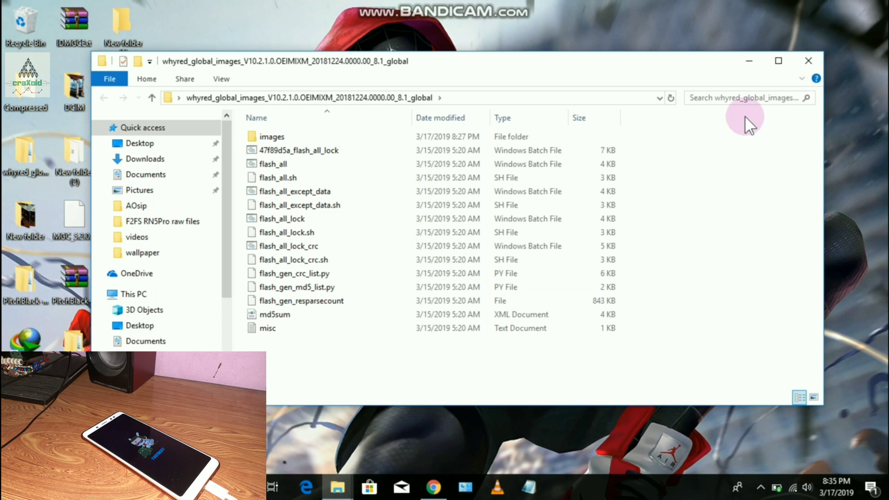
click(496, 98)
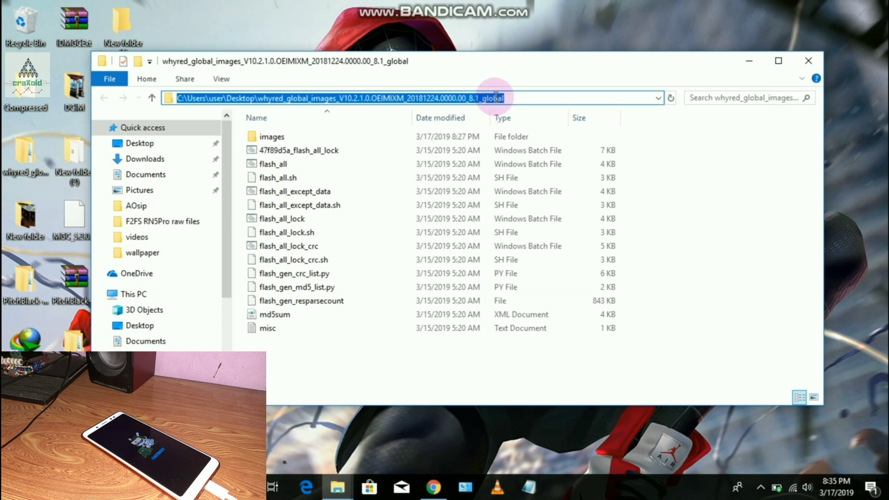
right_click(483, 97)
click(515, 138)
drag(514, 95, 108, 114)
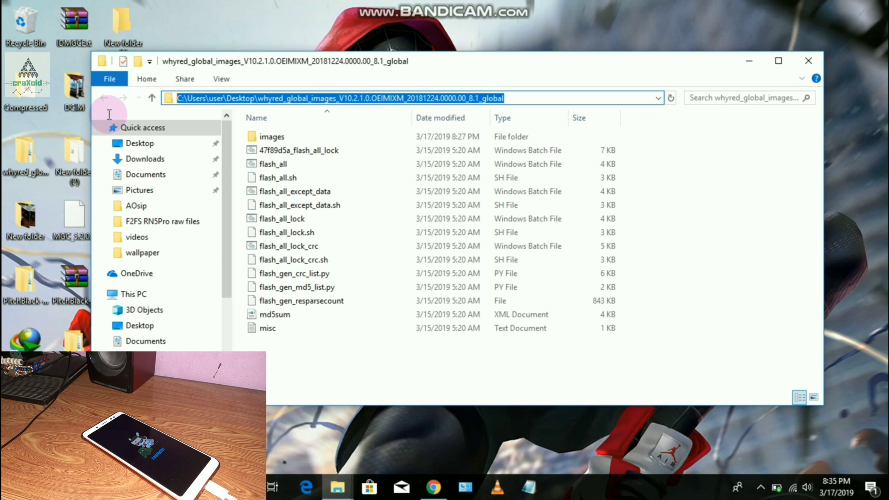
right_click(422, 97)
click(459, 134)
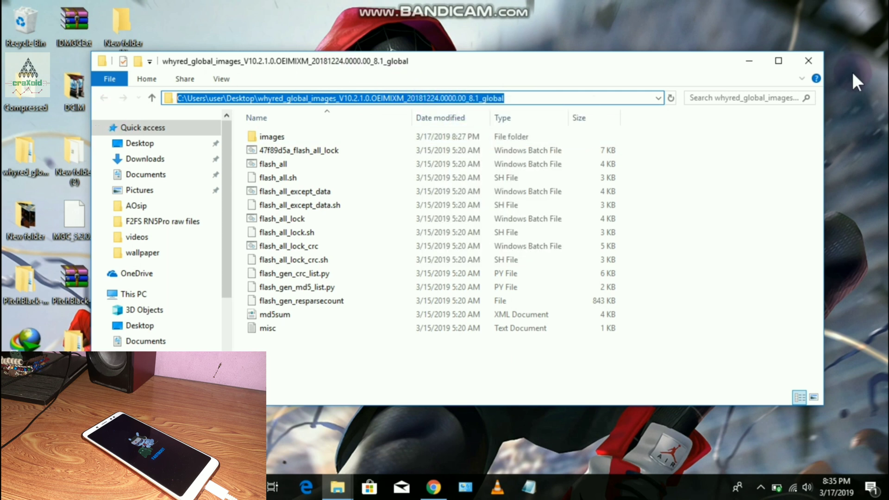
click(808, 61)
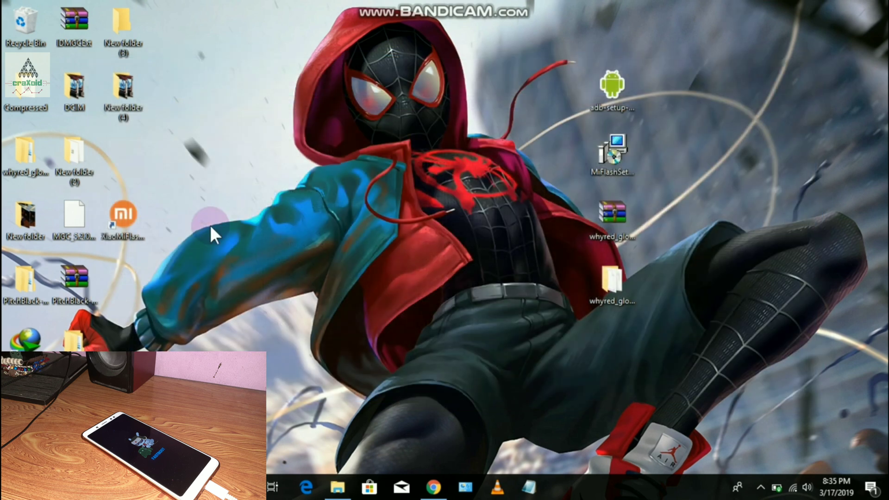
- Show the contents of the C drive in File Explorer
click(125, 217)
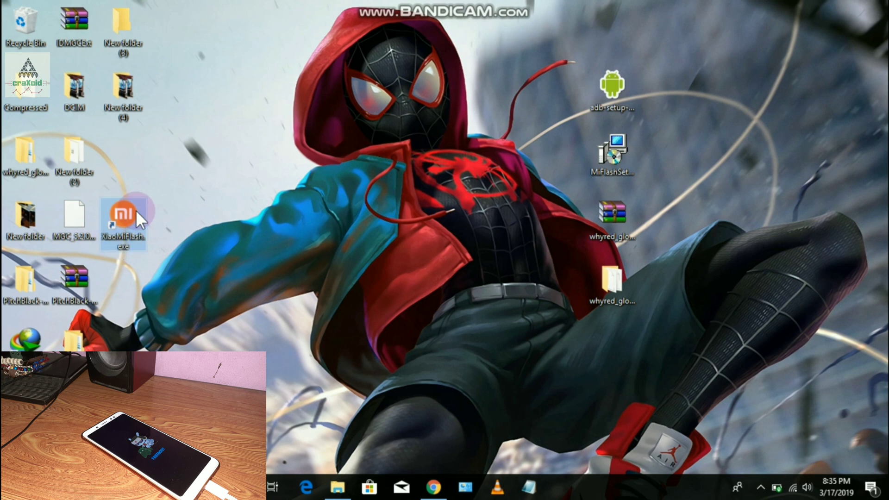
click(267, 199)
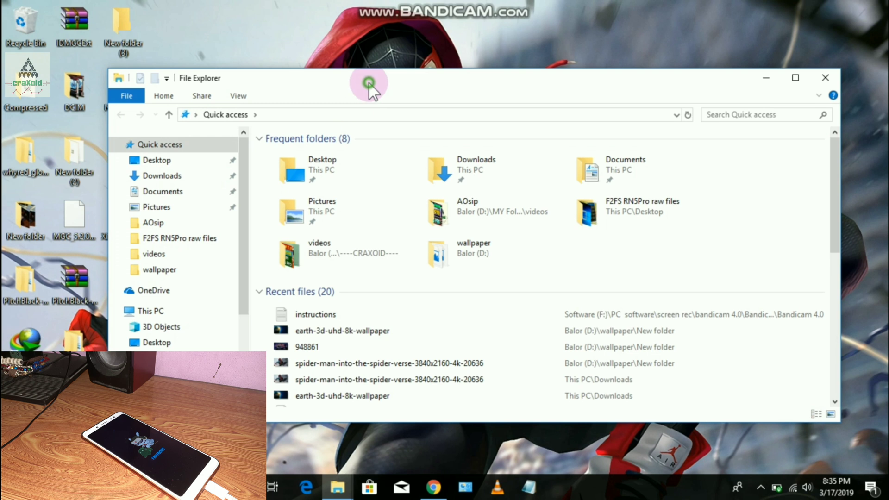
drag(370, 91, 462, 89)
scroll(289, 324, down, 1)
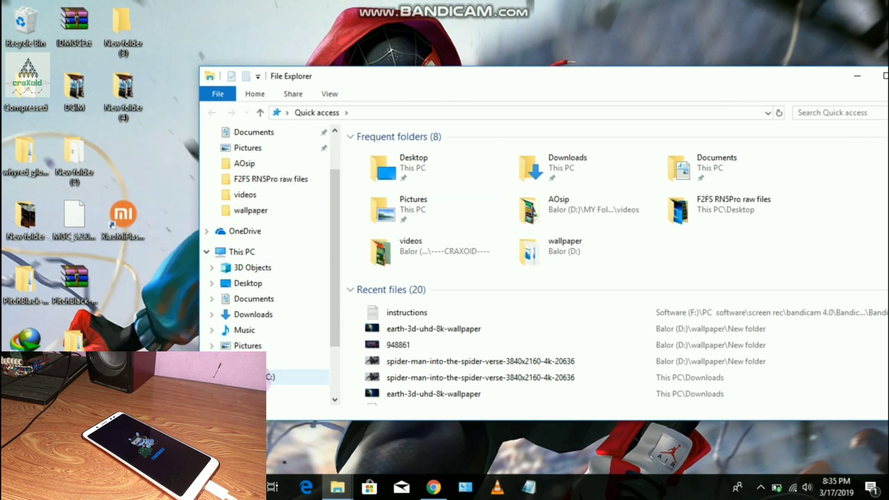
click(301, 377)
- Open XiaoMi > XiaoMiFlash and launch XiaoMiFlash.exe
click(412, 261)
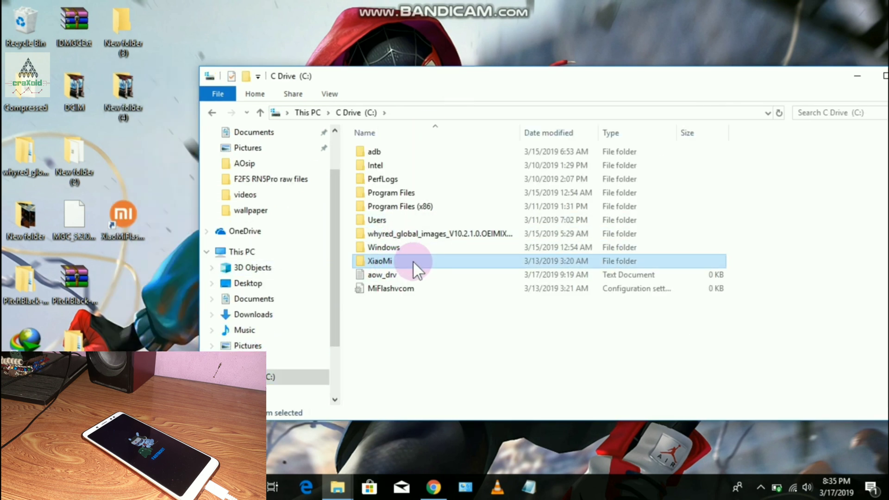
double_click(412, 260)
click(417, 152)
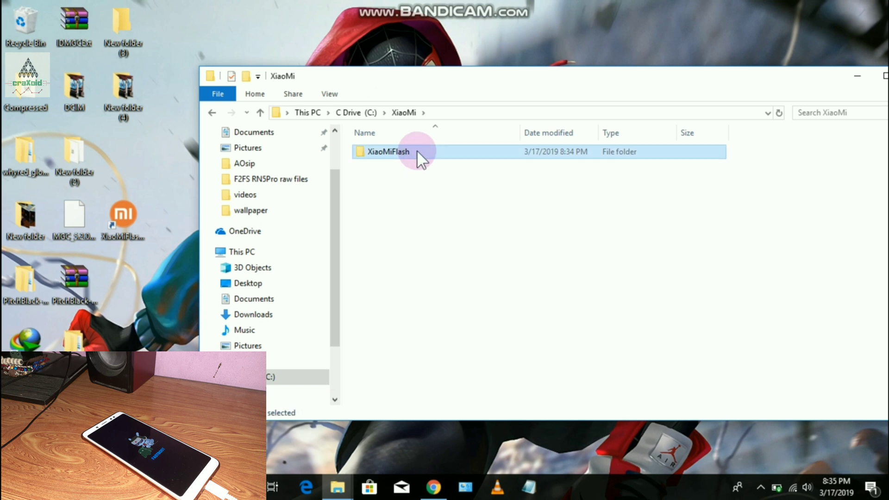
double_click(416, 152)
click(394, 315)
click(123, 218)
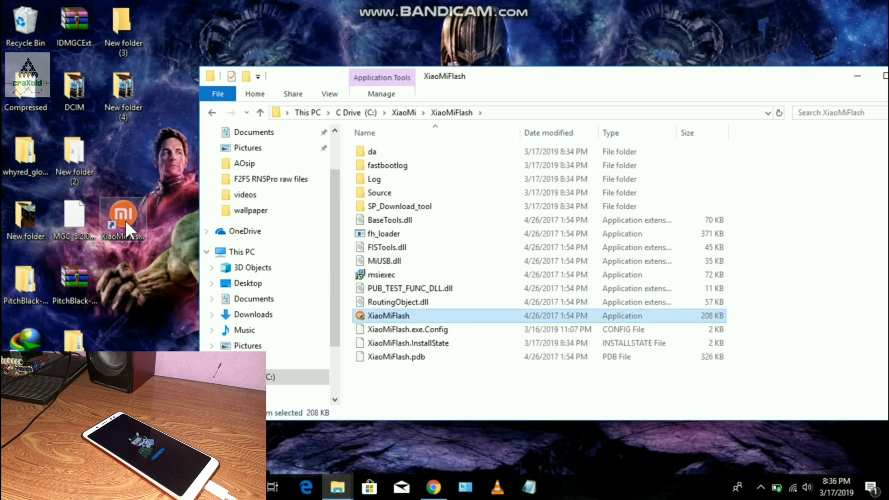
double_click(381, 316)
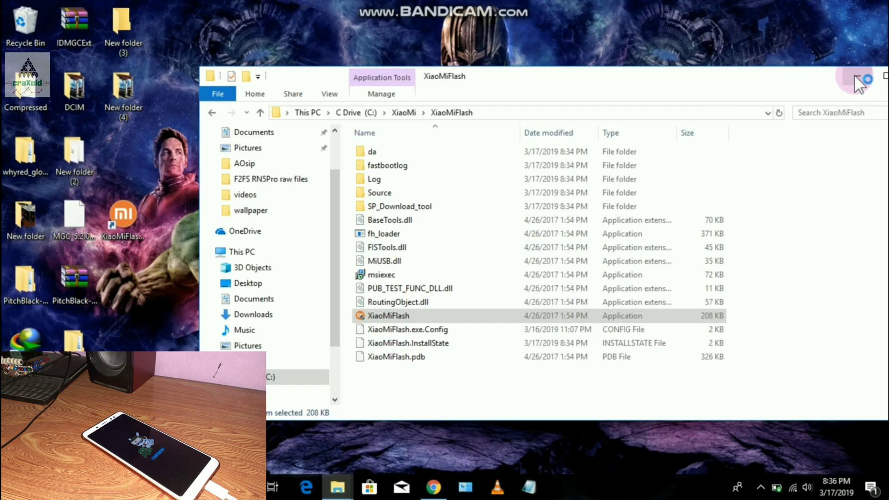
- Minimize the folder window and snap MiFlash to the left half of the screen
click(855, 77)
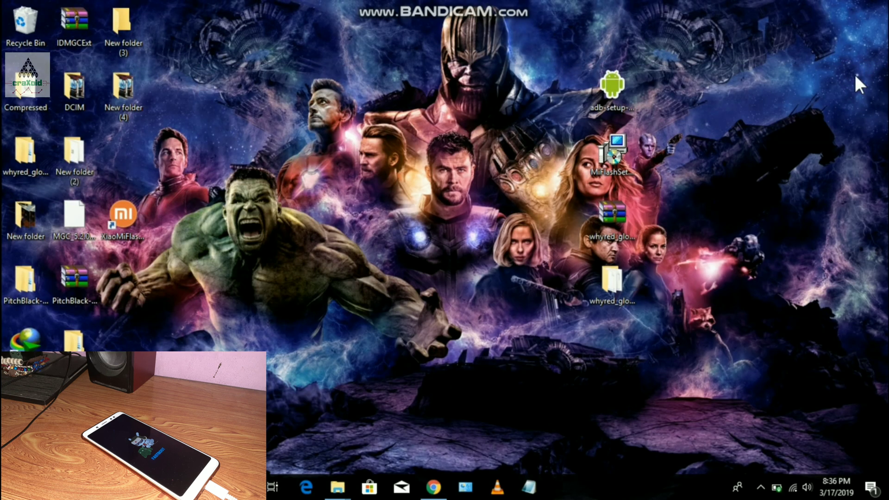
right_click(440, 168)
click(479, 208)
click(474, 33)
drag(450, 29, 1, 92)
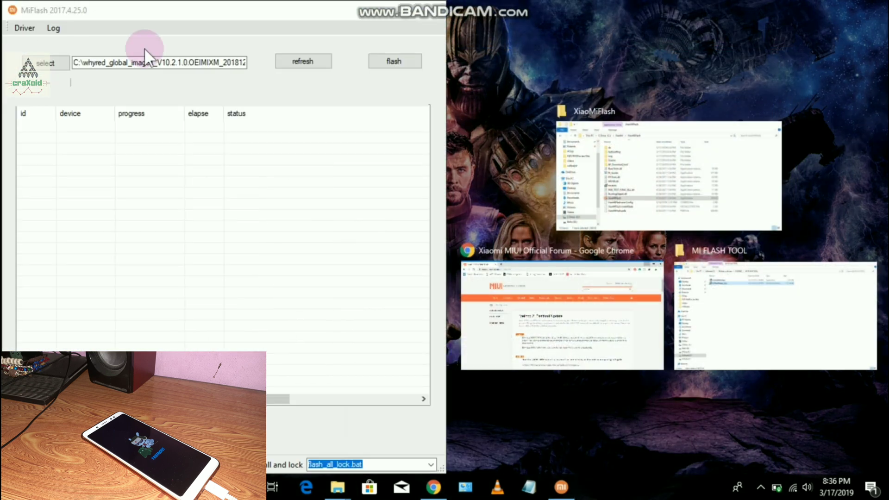
click(344, 124)
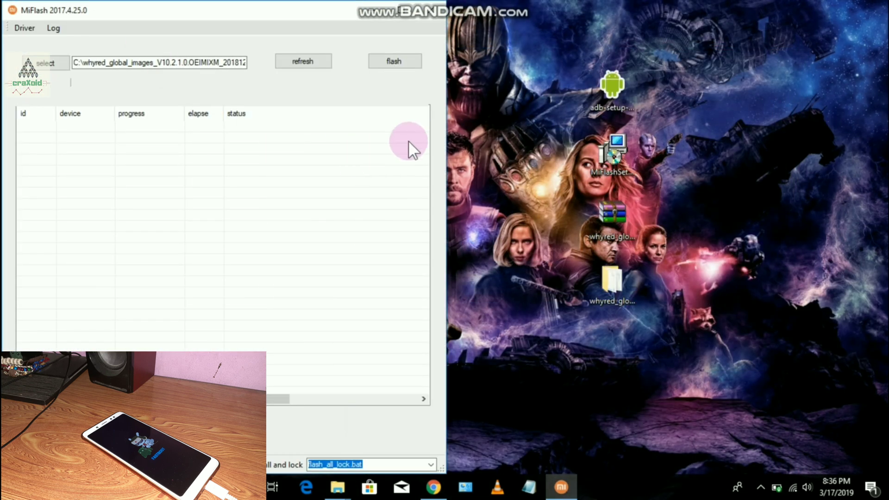
right_click(478, 140)
click(519, 178)
click(302, 153)
- Clear the old ROM folder path in MiFlash
click(217, 65)
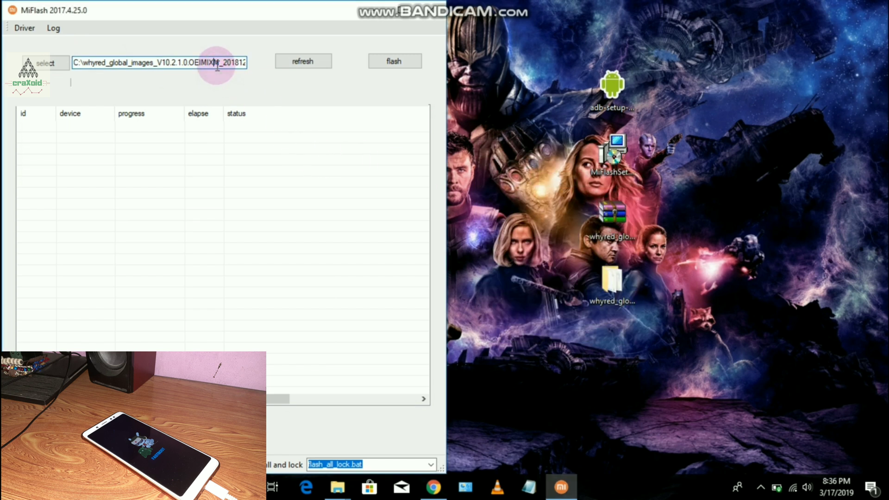
double_click(216, 65)
key(BackSpace)
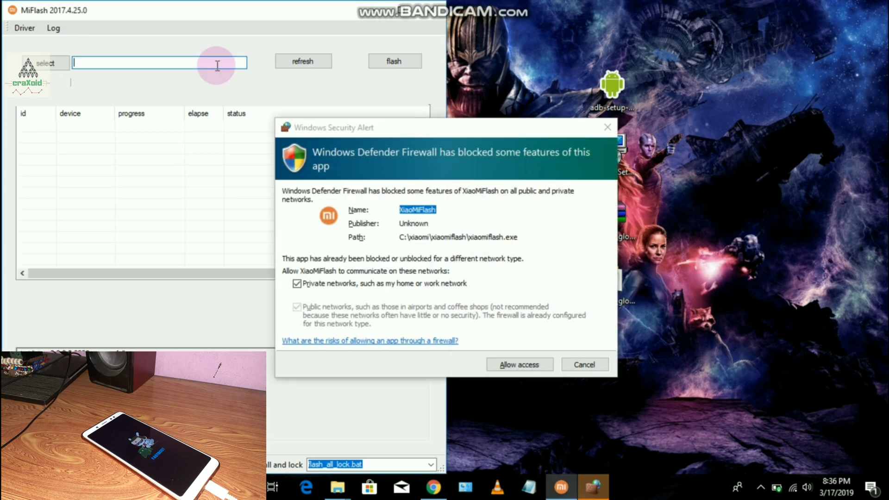
- Allow XiaoMiFlash through the firewall and refresh MiFlash to detect the fastboot phone
click(517, 366)
click(518, 365)
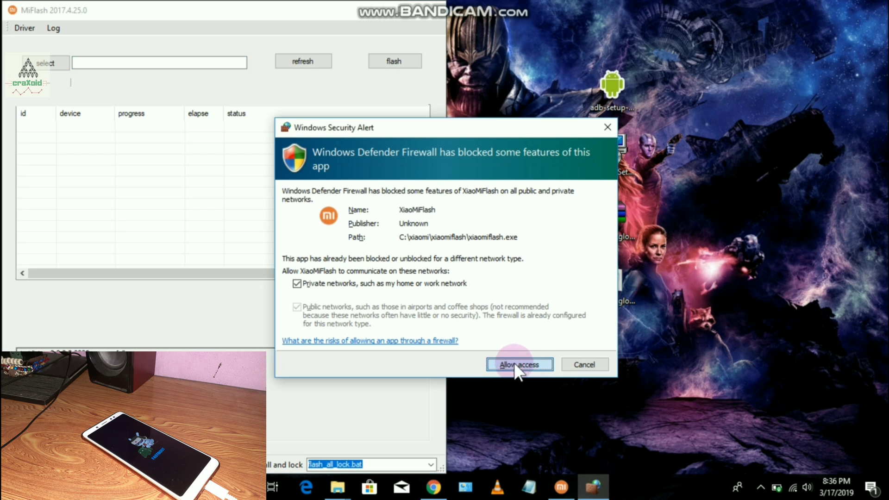
right_click(500, 255)
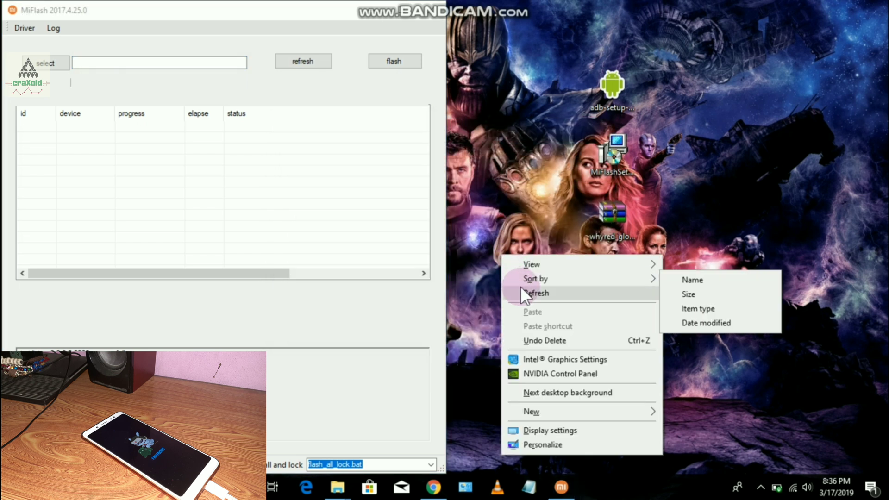
click(520, 290)
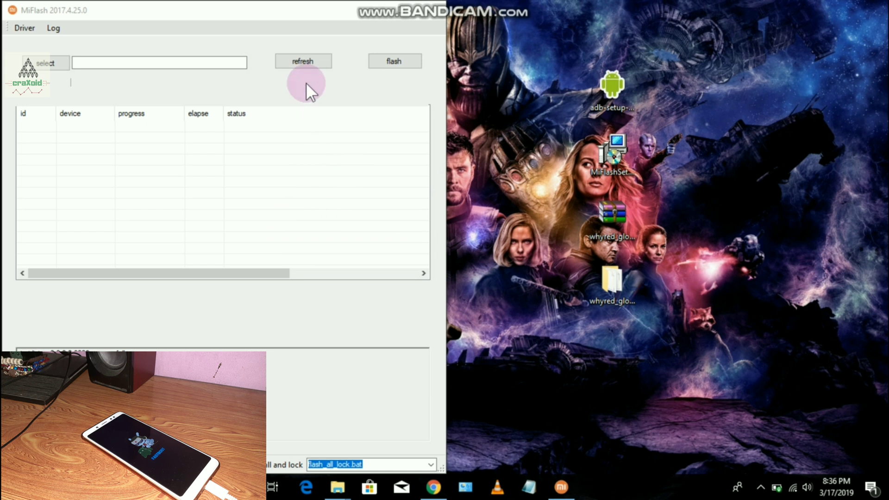
click(307, 62)
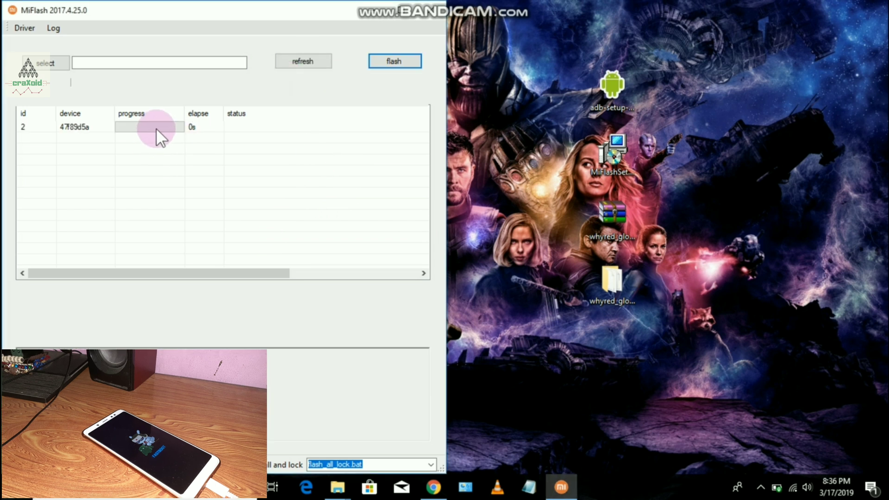
- Maximize MiFlash and switch the flash mode to clean all
double_click(399, 13)
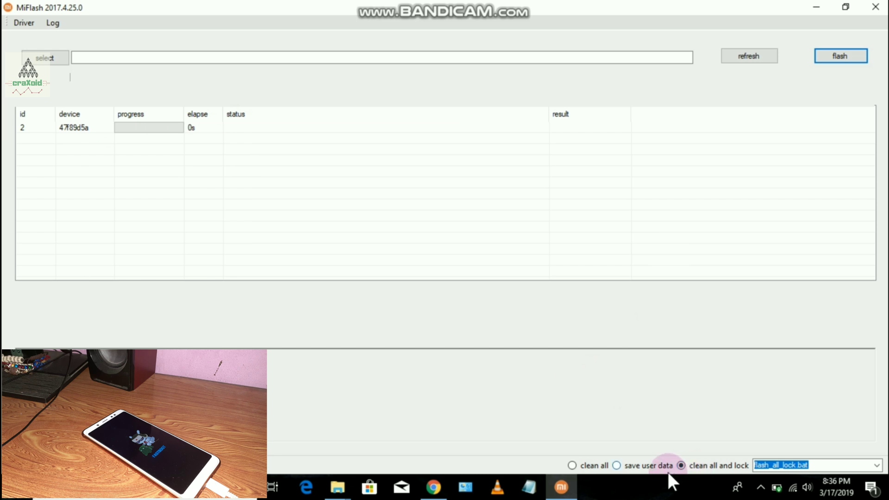
click(652, 467)
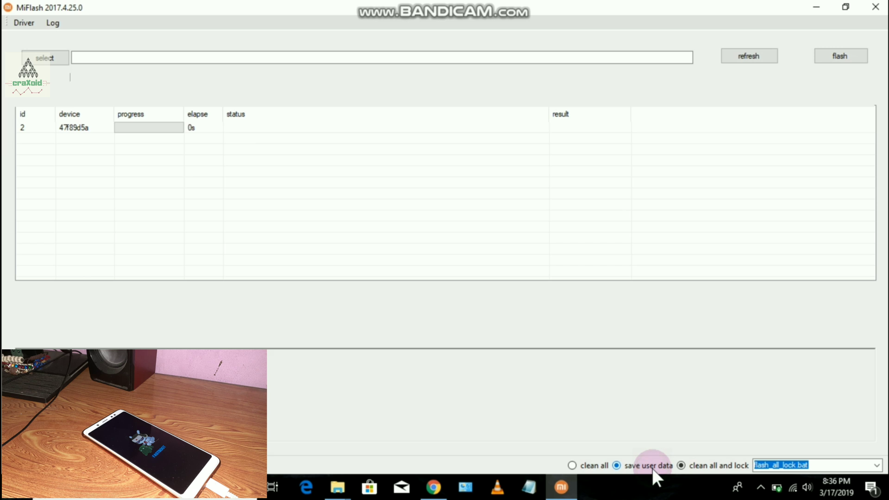
click(583, 467)
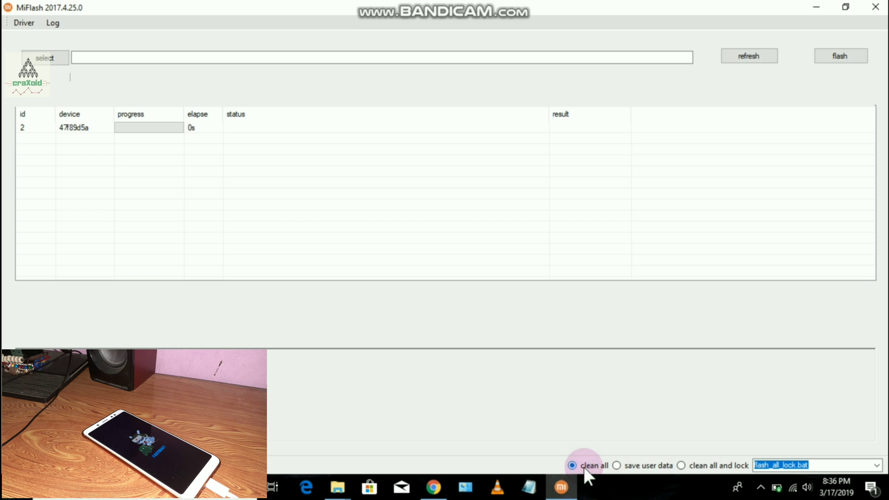
- Paste the whyred global ROM folder path into MiFlash and flash, which ends in 'Flash xbl error'
right_click(313, 54)
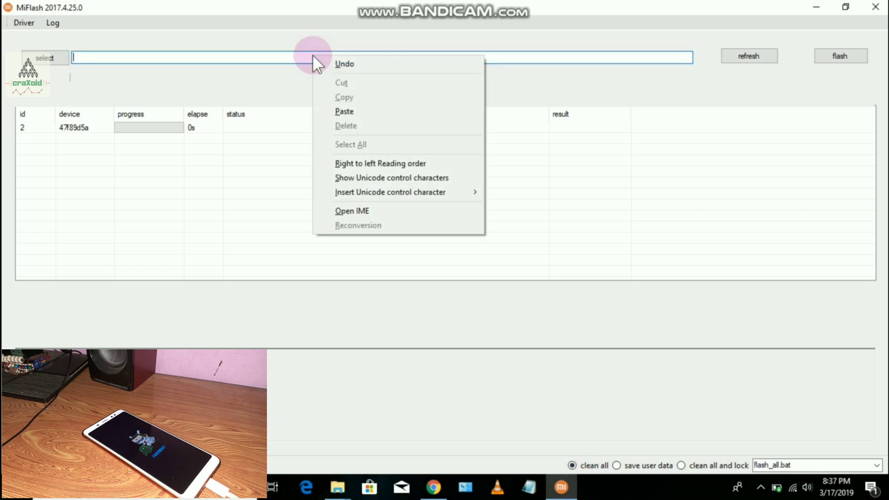
click(364, 111)
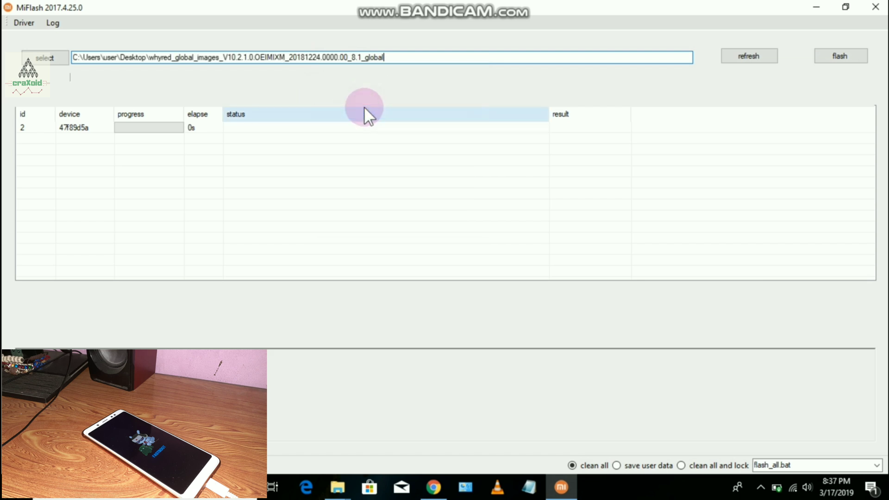
click(841, 54)
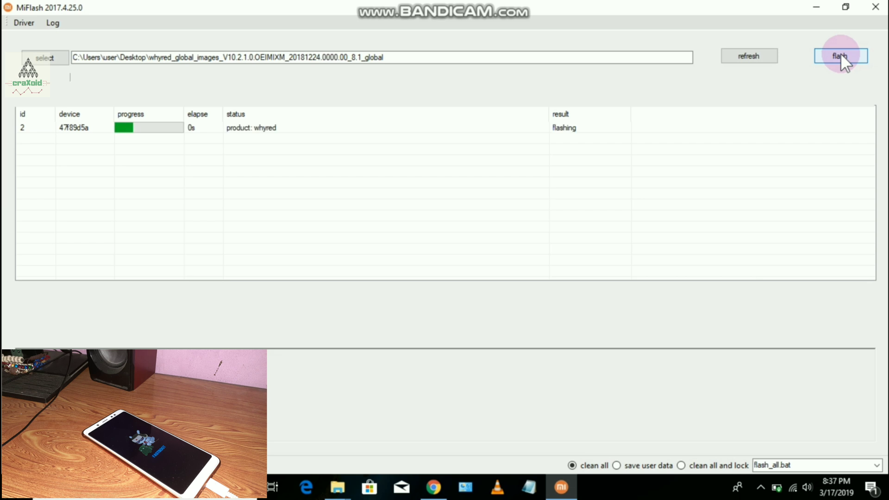
click(567, 136)
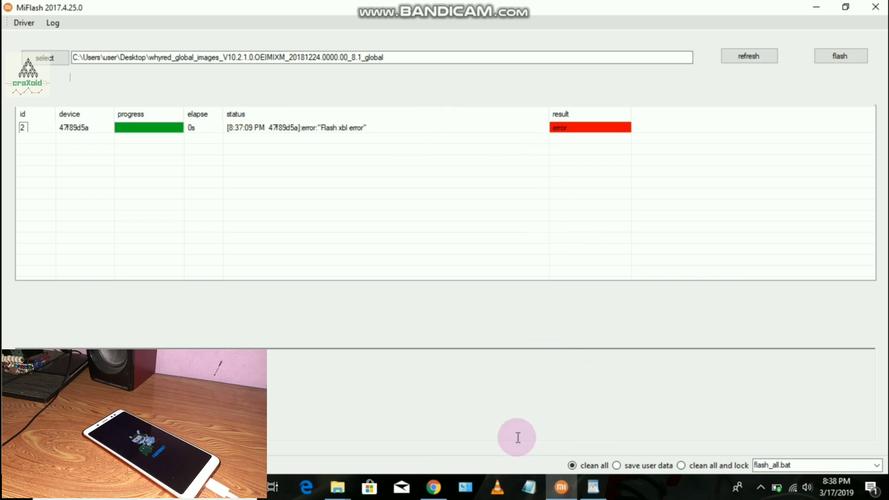
click(593, 487)
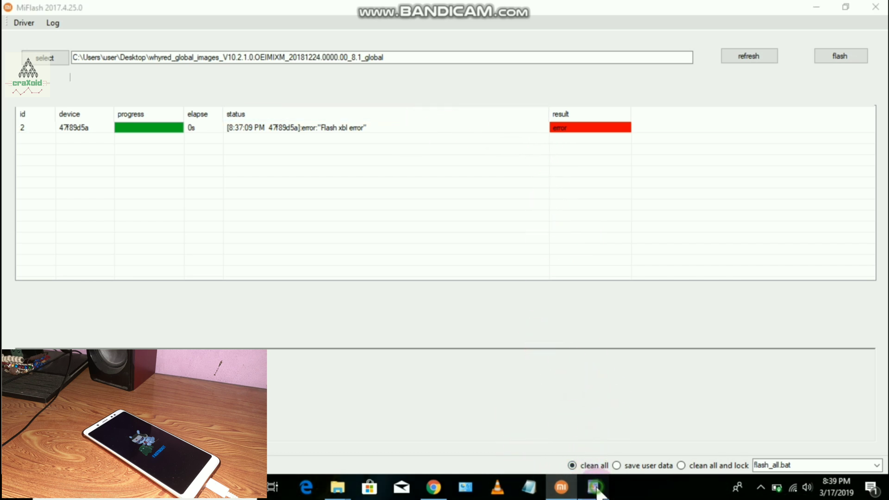
drag(164, 165, 297, 200)
click(456, 297)
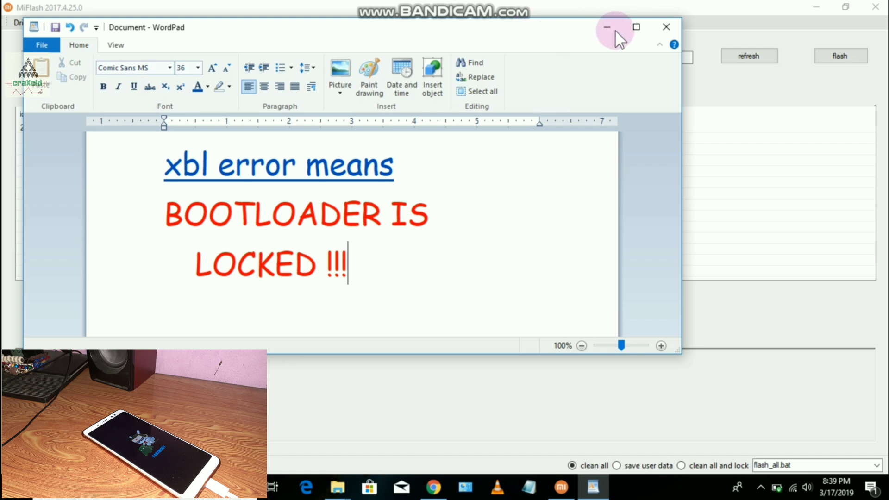
drag(562, 32, 633, 45)
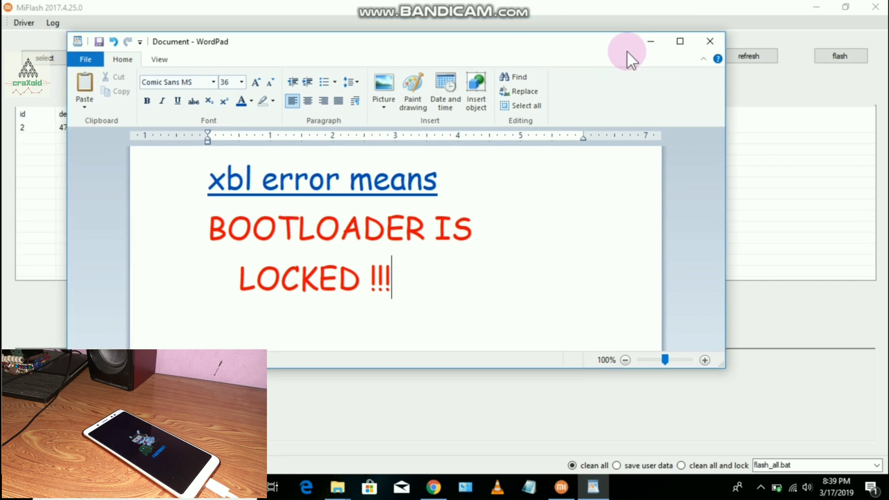
click(649, 41)
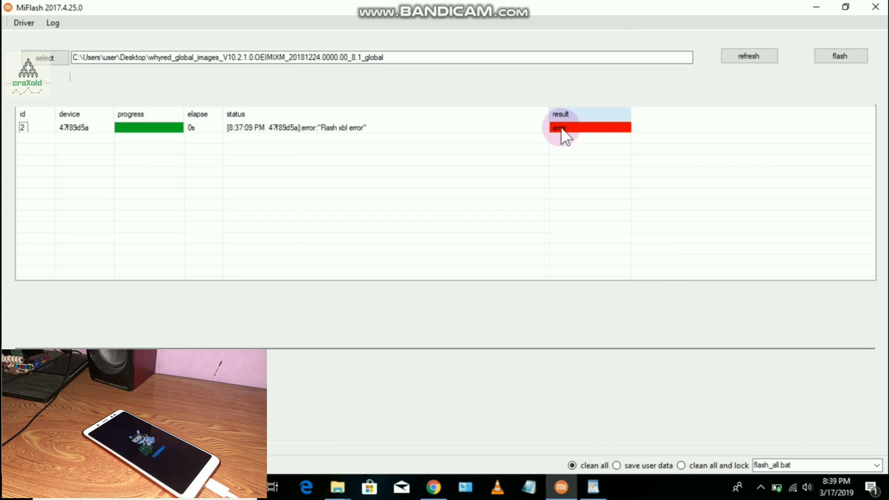
click(545, 371)
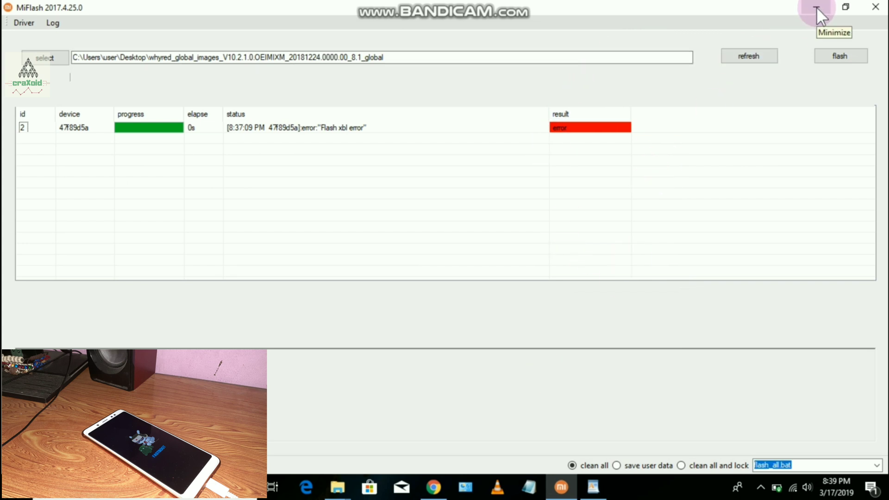
- Minimize MiFlash and move the miflash_unlock archive to the top centre of the desktop
click(816, 7)
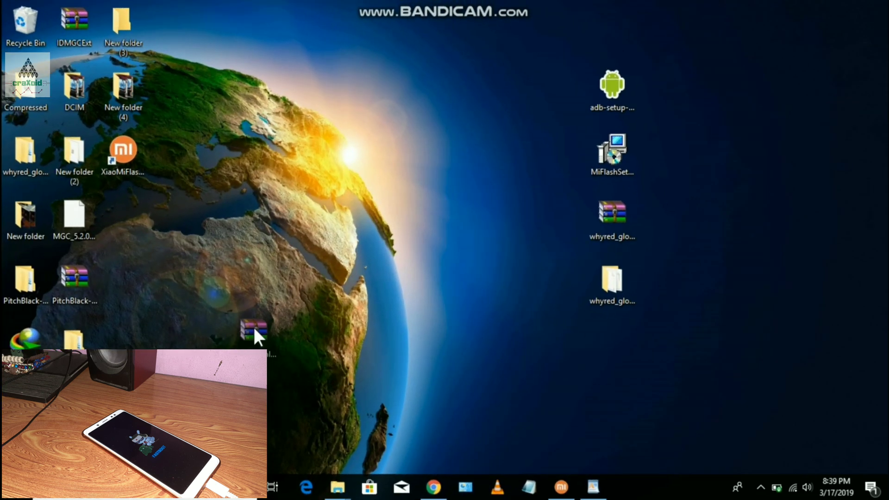
drag(445, 88, 422, 92)
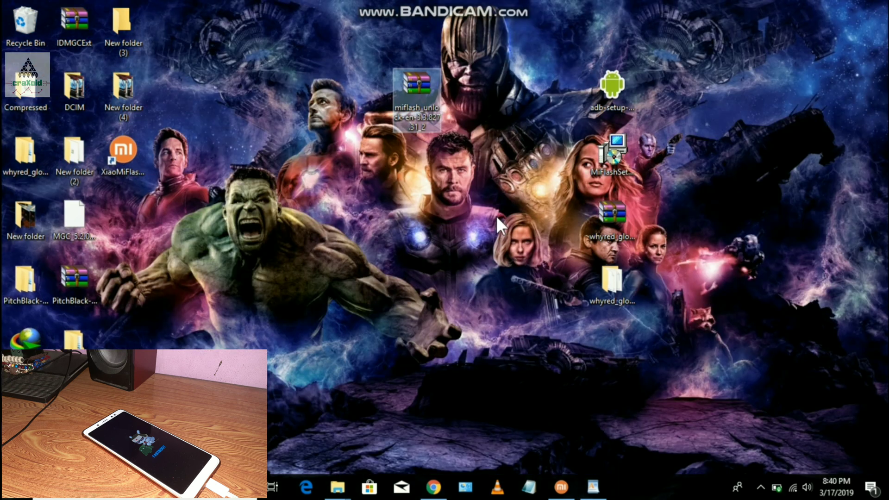
right_click(436, 200)
- Refresh the desktop, glance over the Mi Unlock download page, then minimize the browser
click(464, 240)
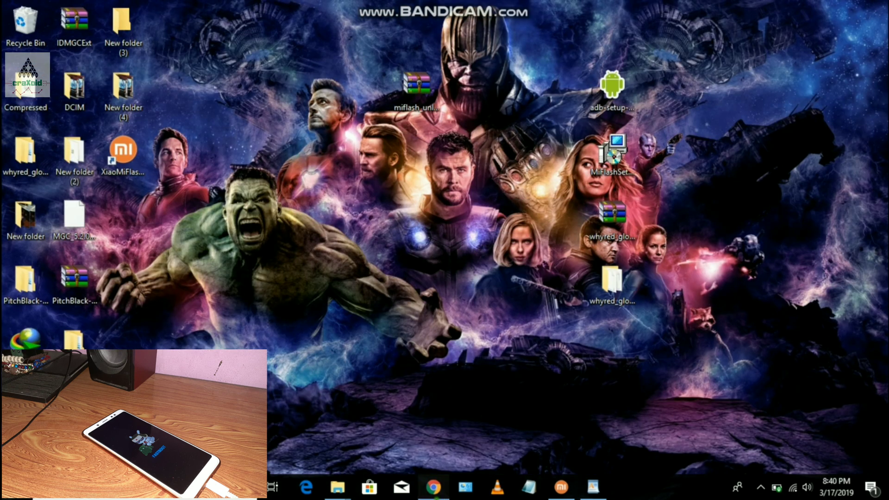
click(433, 487)
scroll(455, 350, down, 1)
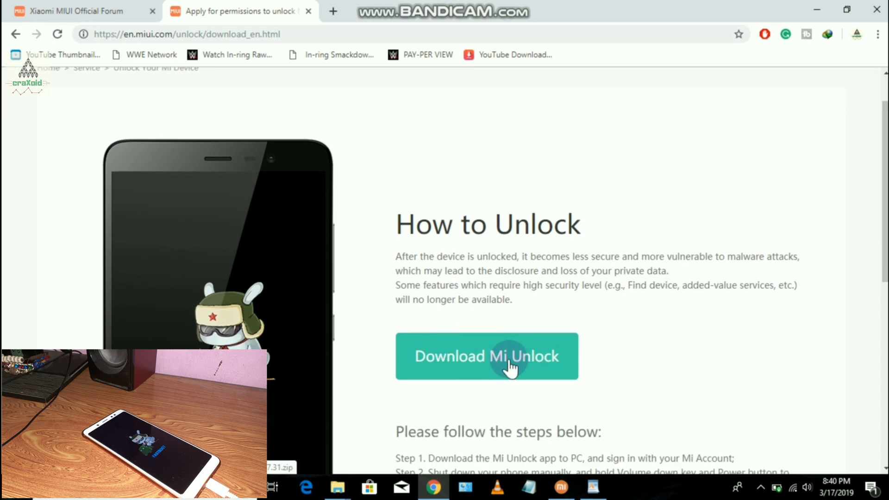
click(818, 9)
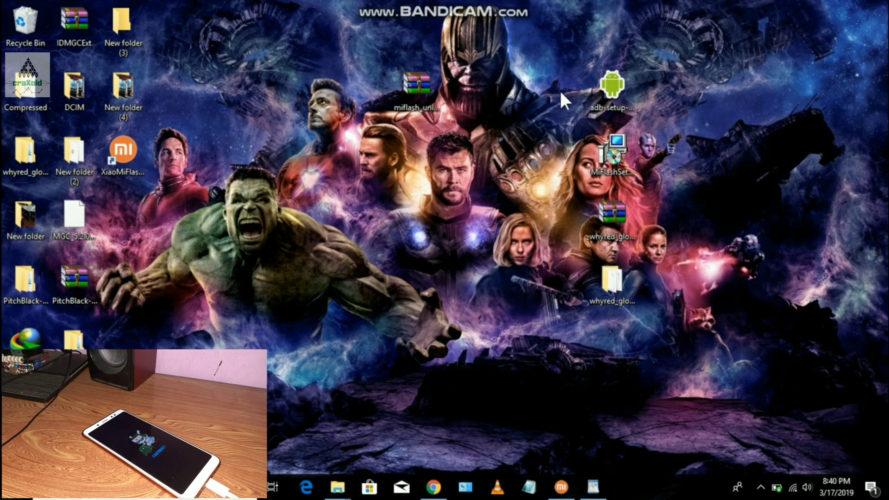
- Extract the miflash_unlock archive with WinRAR using the default settings
right_click(411, 85)
click(447, 129)
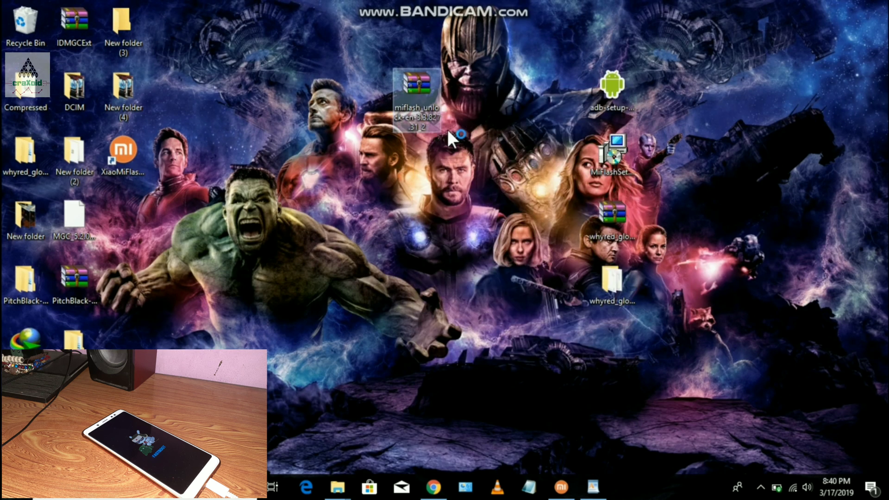
click(485, 377)
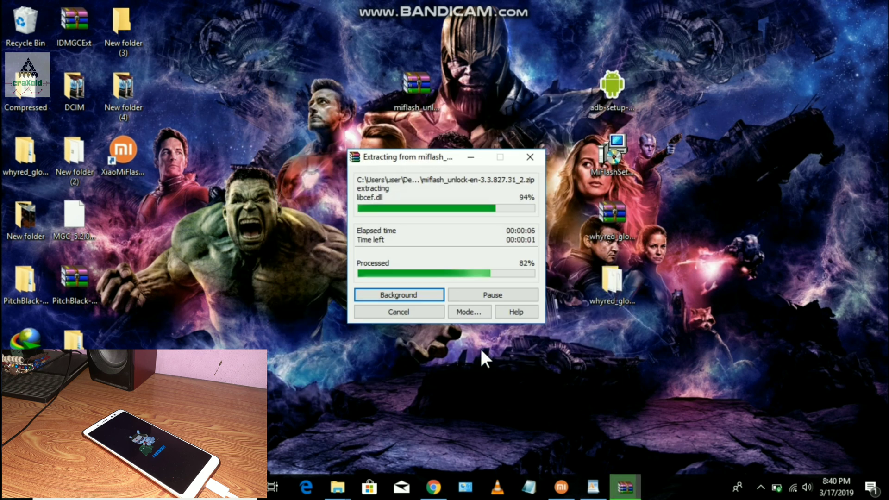
- Place the extracted miflash_unlock-en-3.3.827.31_2 folder beneath the archive and refresh the desktop
right_click(237, 224)
click(261, 259)
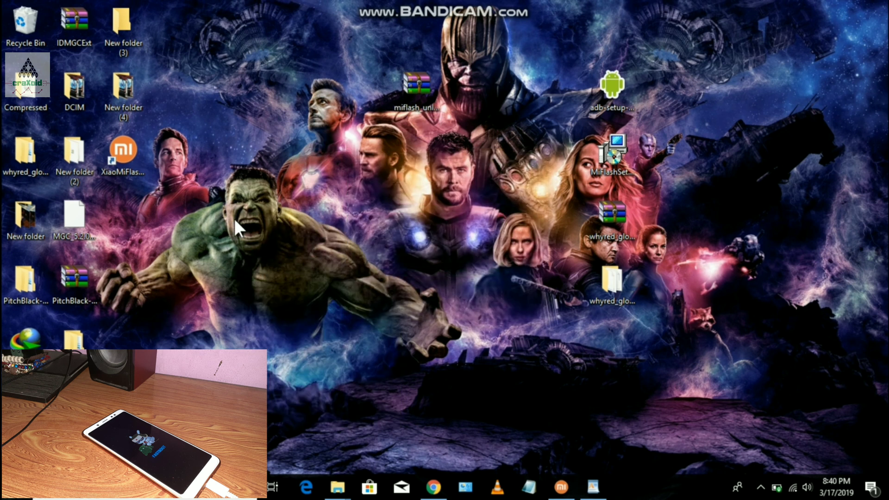
right_click(260, 157)
click(296, 199)
drag(122, 370, 444, 168)
right_click(230, 212)
click(268, 250)
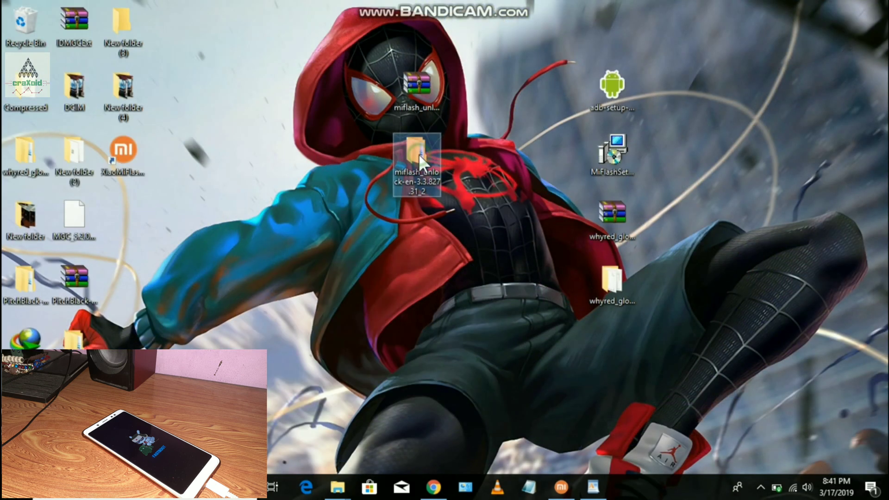
- Launch miflash_unlock from the miflash_unlock_en_3.3.827.31 folder and agree to the disclaimer
double_click(419, 155)
click(255, 83)
double_click(256, 86)
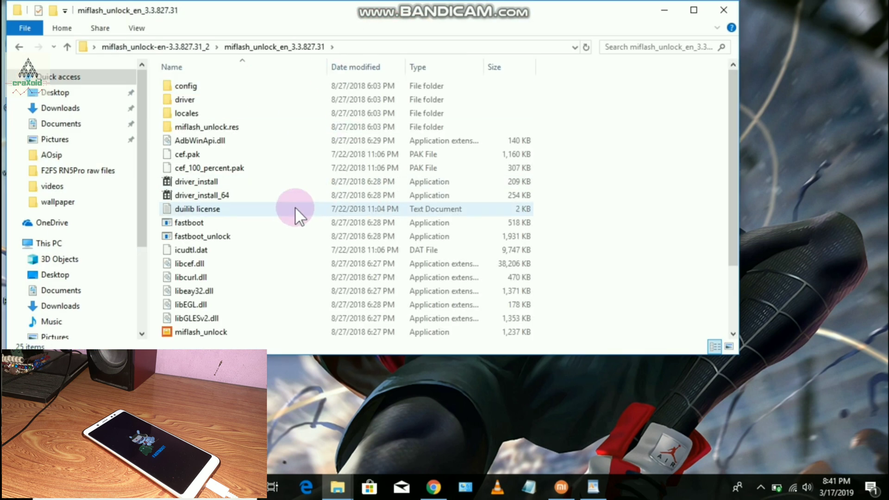
scroll(294, 212, down, 1)
click(292, 296)
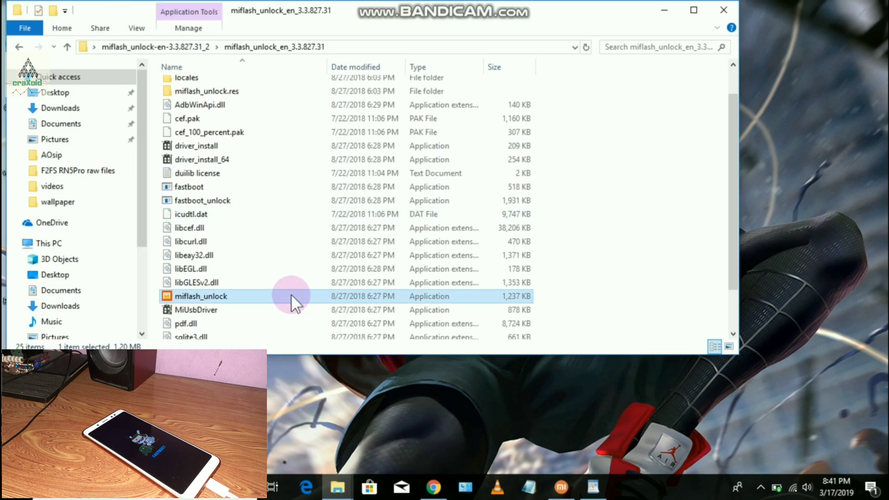
double_click(291, 296)
click(389, 387)
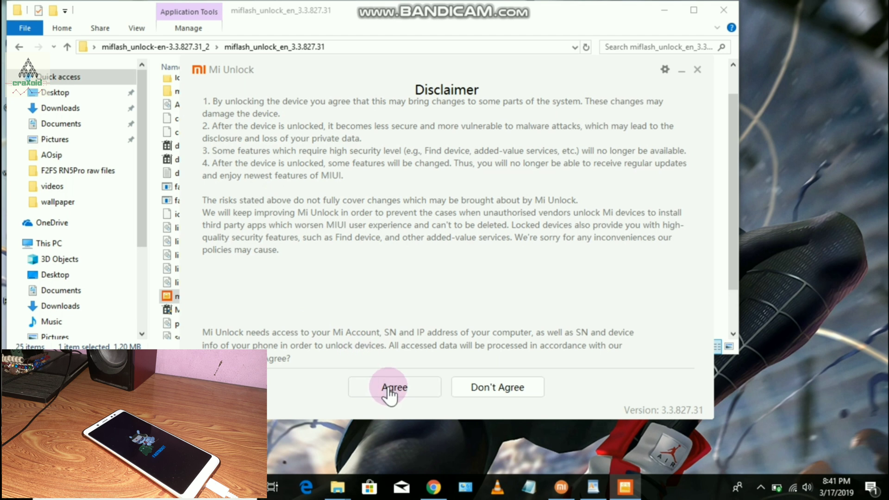
- Sign in to Mi Unlock with the Mi Account e-mail and password
click(663, 9)
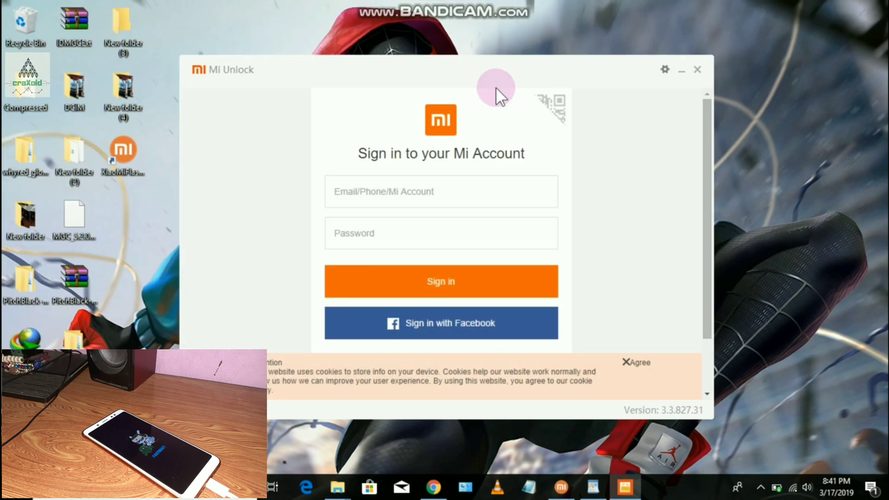
drag(485, 71, 499, 31)
click(396, 156)
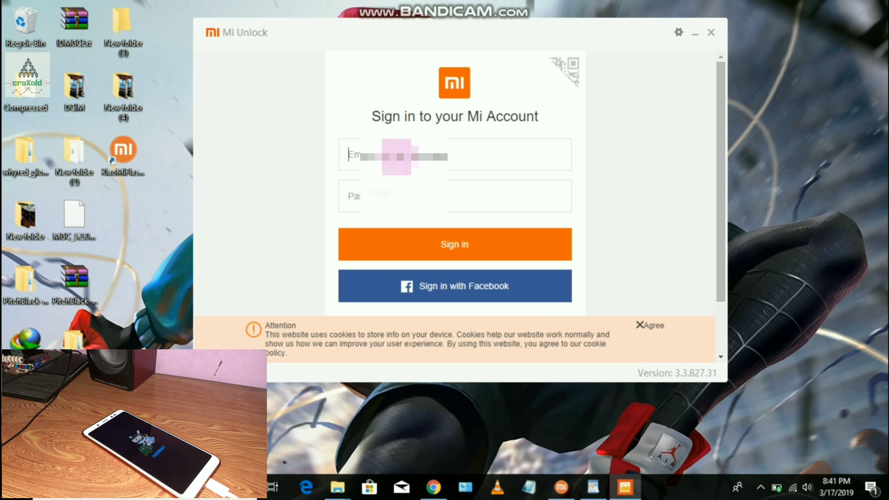
key(ctrl+v)
click(404, 197)
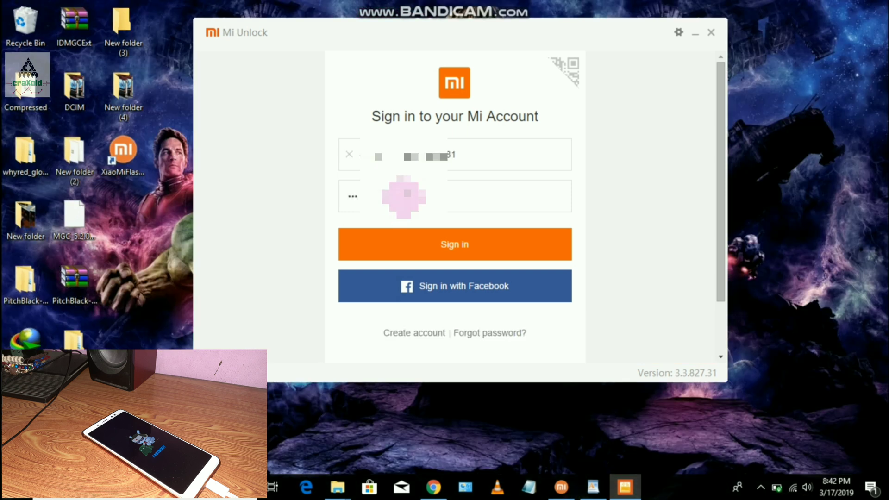
click(482, 198)
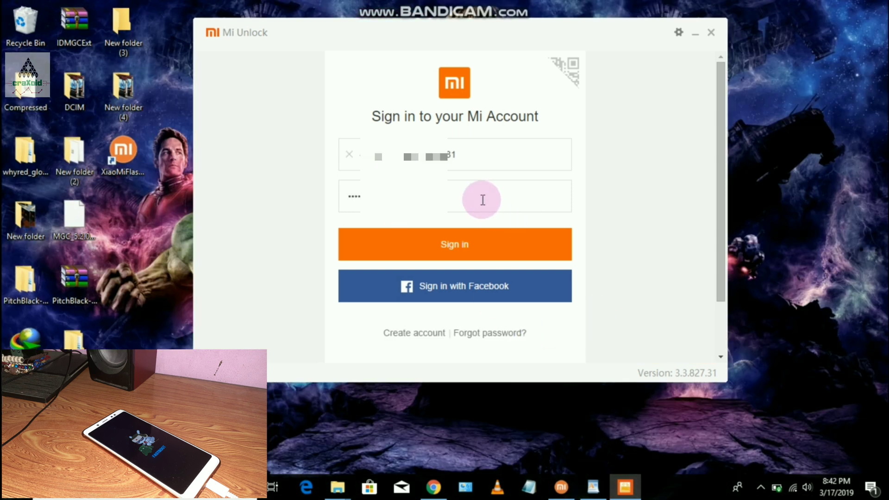
click(486, 245)
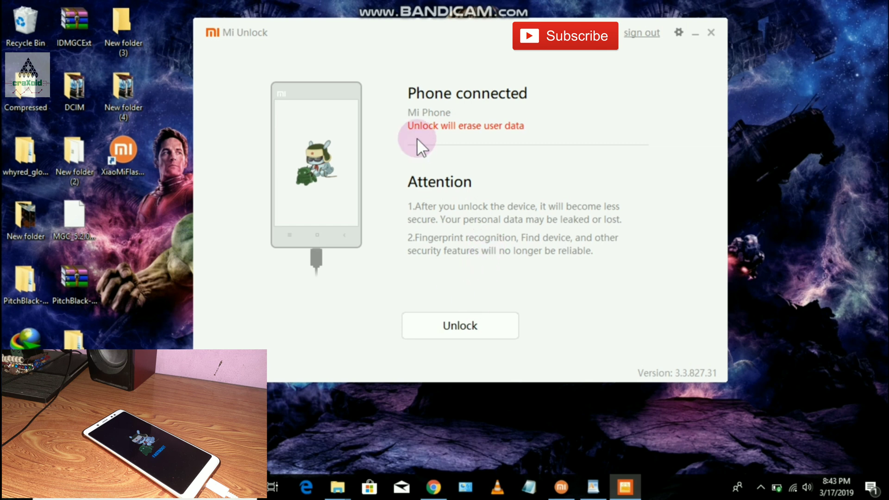
- Unlock the bootloader past both 'Unlock anyway' warnings, reboot the phone, and refresh the desktop
click(477, 332)
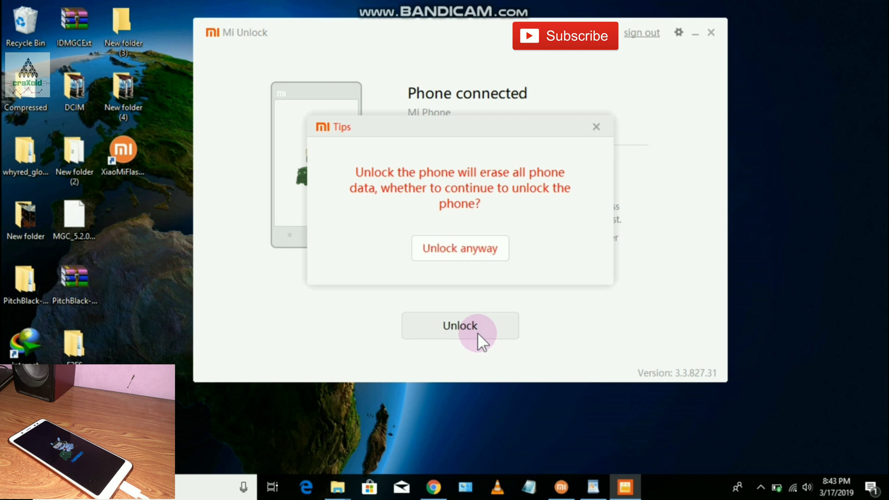
click(480, 253)
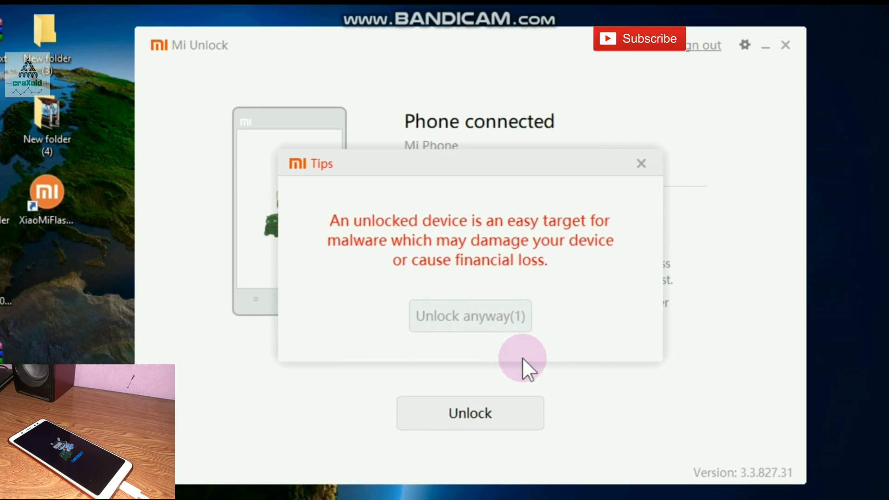
click(505, 323)
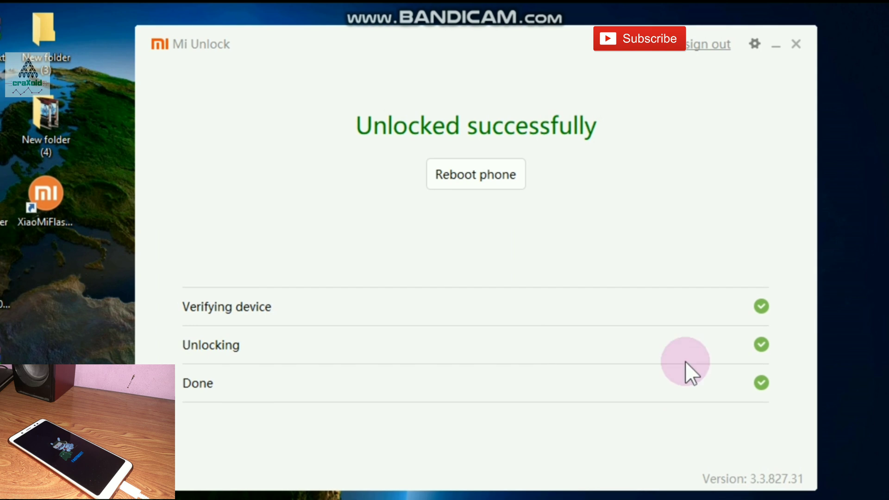
click(602, 124)
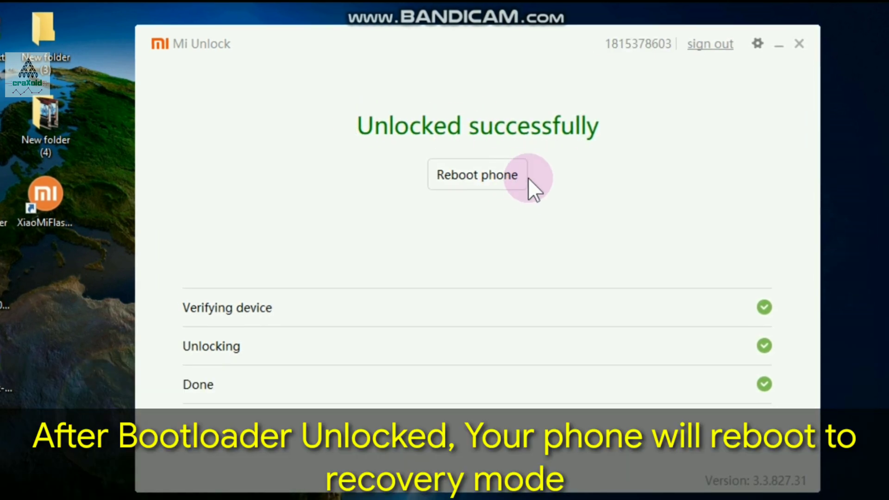
right_click(868, 239)
click(870, 286)
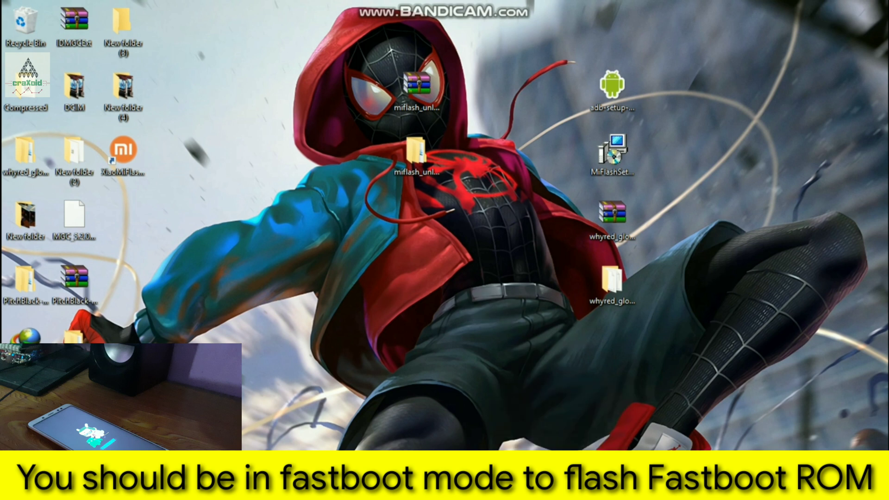
- Refresh MiFlash to clear the flash error and delete the old ROM path
click(561, 486)
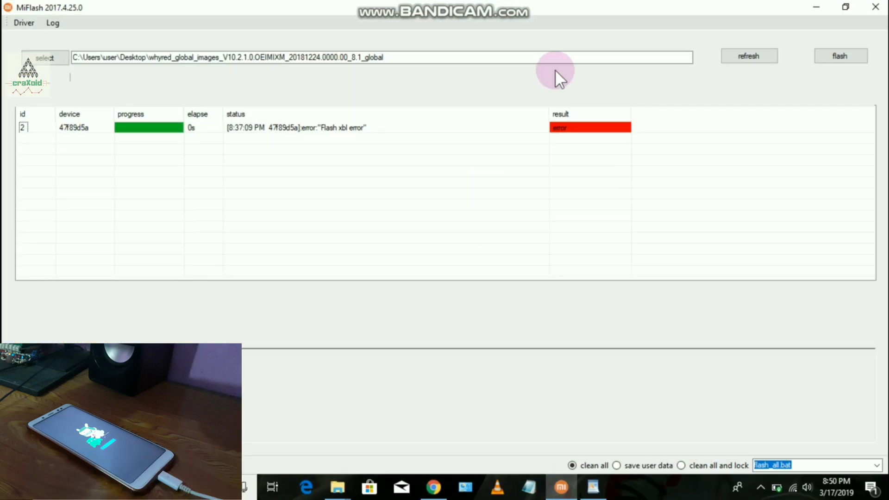
click(744, 55)
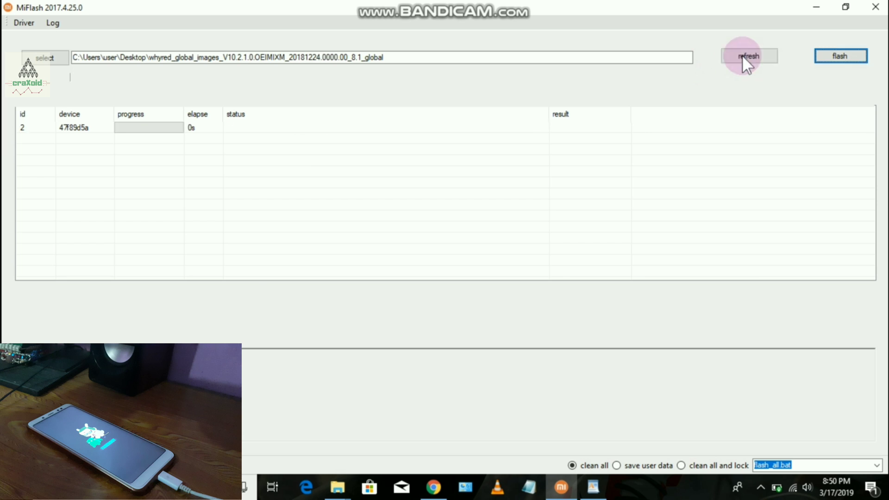
click(229, 137)
click(406, 57)
drag(407, 57, 59, 59)
key(BackSpace)
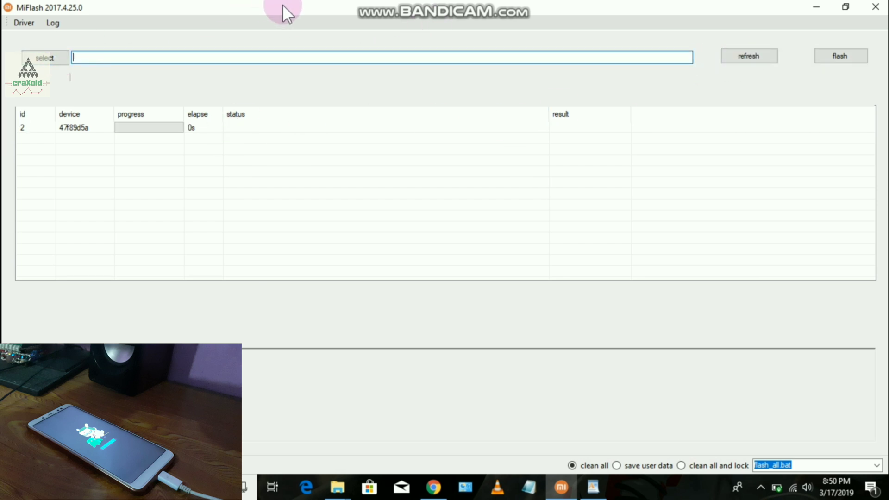
- Open the whyred_global_images folder on the desktop and copy its full address-bar path
double_click(222, 10)
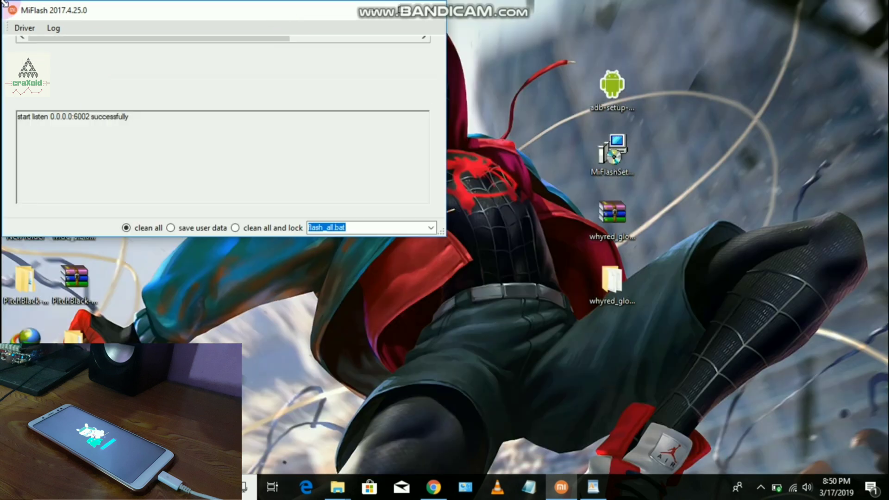
double_click(218, 237)
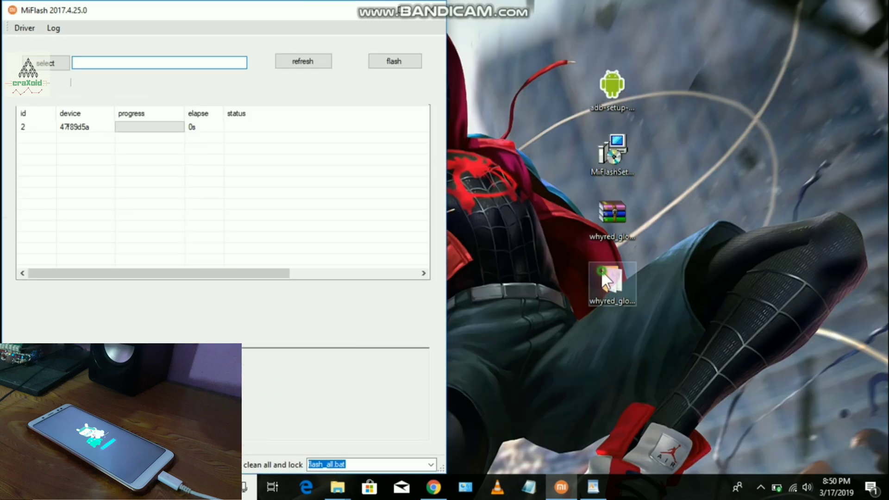
click(608, 286)
double_click(605, 282)
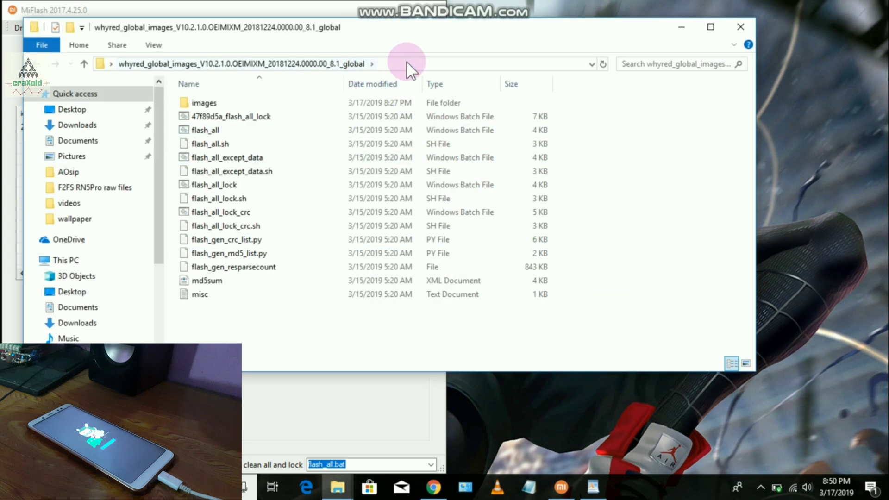
click(419, 62)
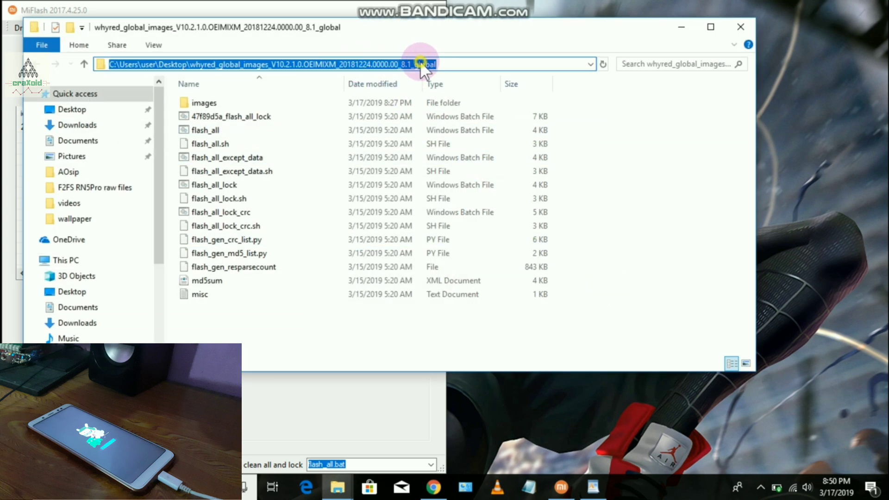
right_click(421, 61)
click(465, 103)
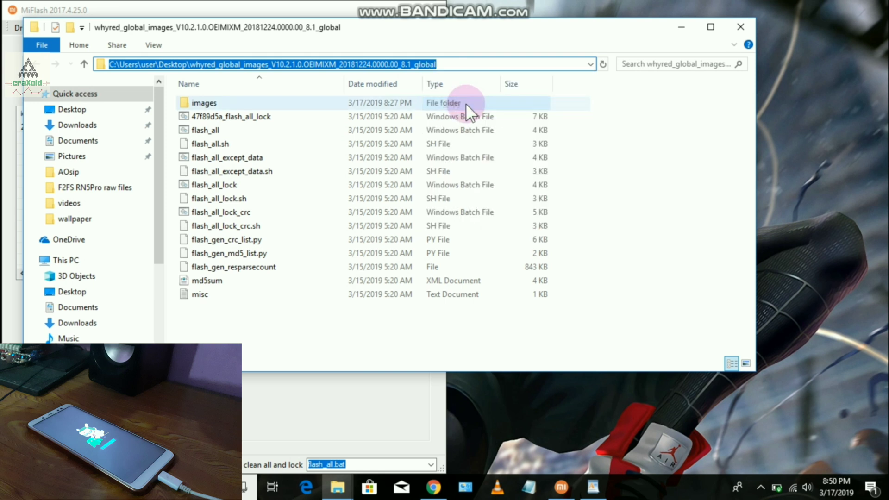
click(676, 27)
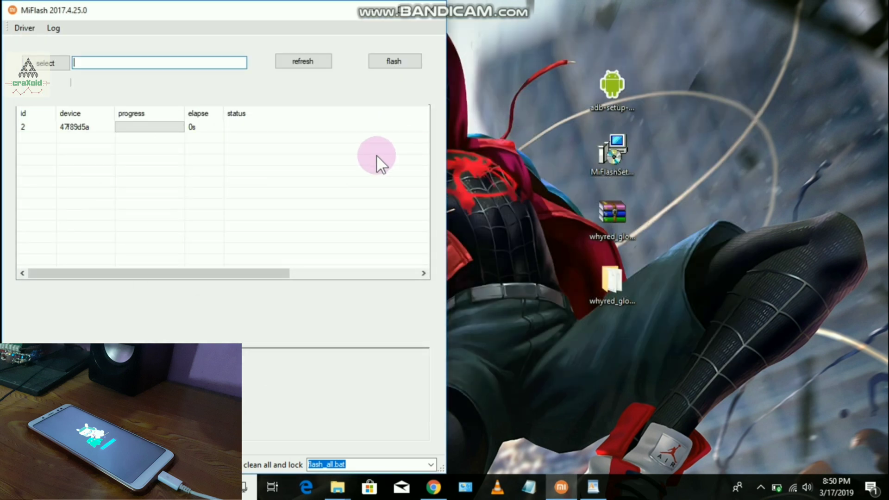
- Paste the whyred_global_images_V10.2.1.0 path into MiFlash, choose clean all, and start flashing
double_click(399, 13)
click(340, 56)
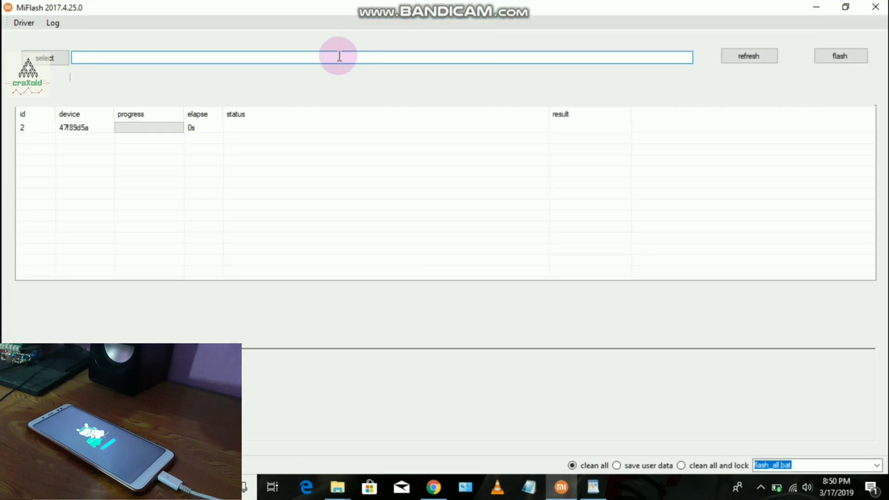
right_click(339, 55)
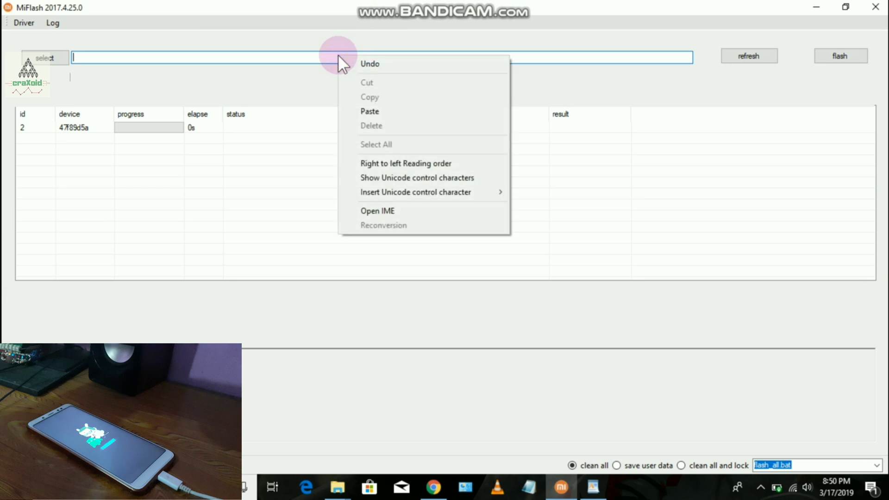
click(375, 111)
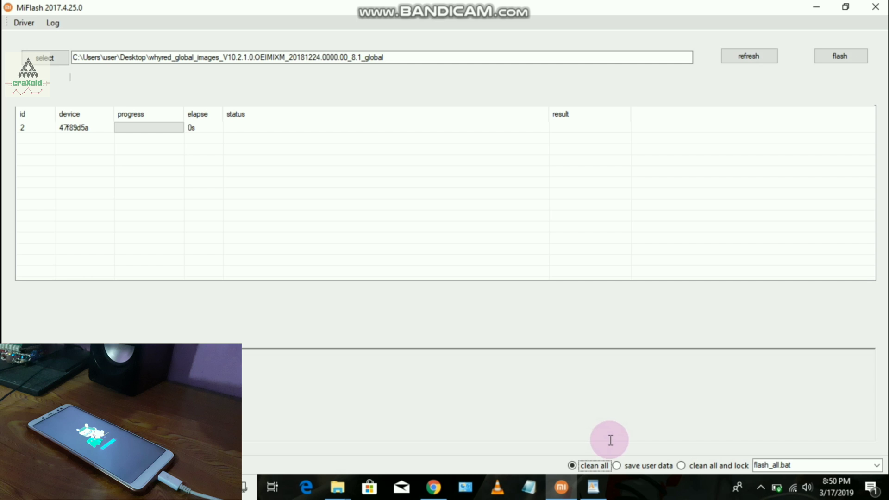
click(593, 465)
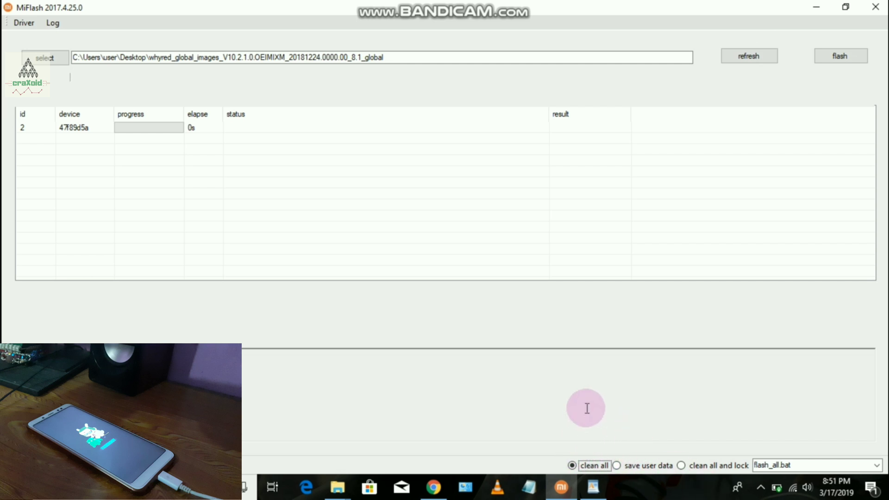
click(835, 57)
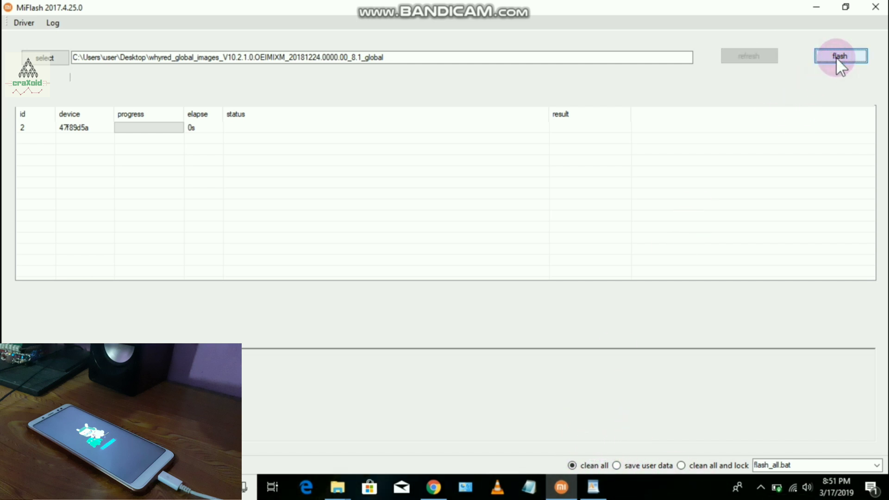